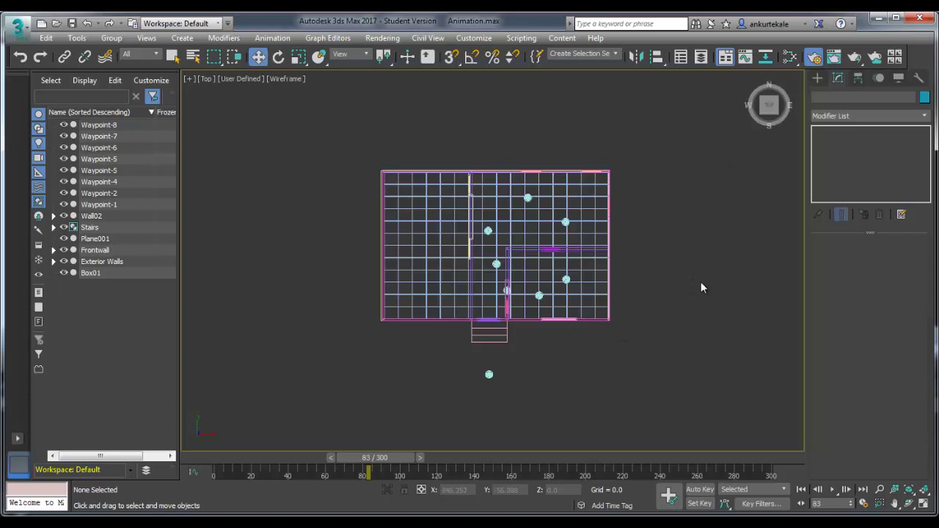
Orbit the perspective view over the house, then maximize the Top view with nothing selected
key(alt+w)
click(634, 371)
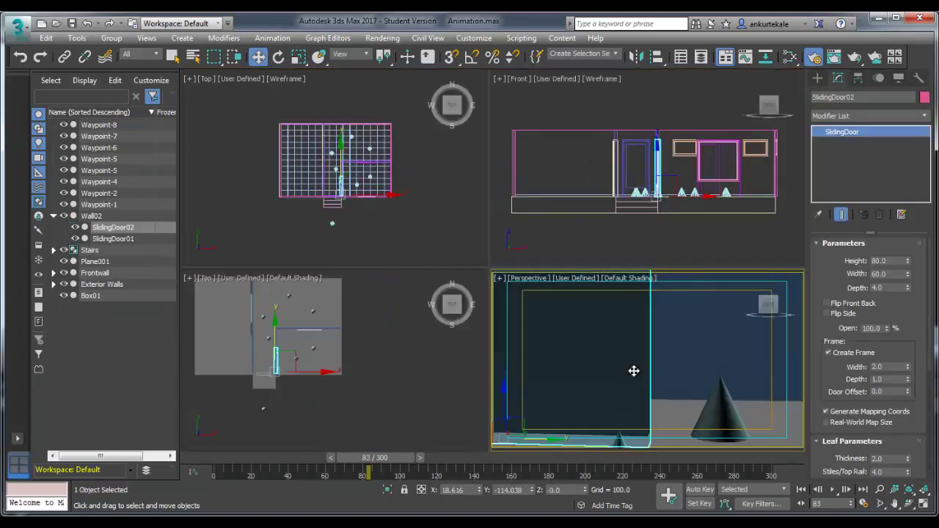
key(alt+w)
key(alt+w)
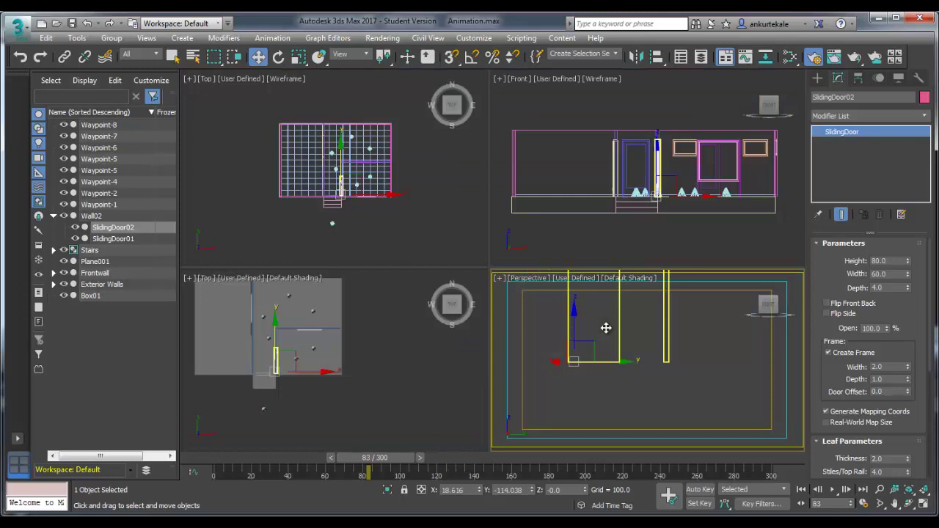
scroll(645, 330, down, 6)
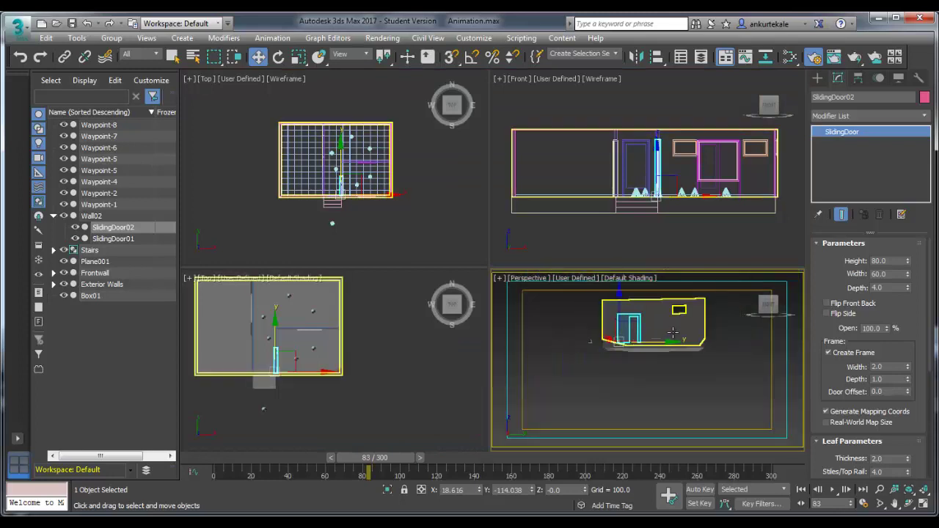
alt+middle_drag(672, 332, 729, 391)
scroll(675, 347, up, 5)
scroll(676, 347, down, 3)
key(alt+w)
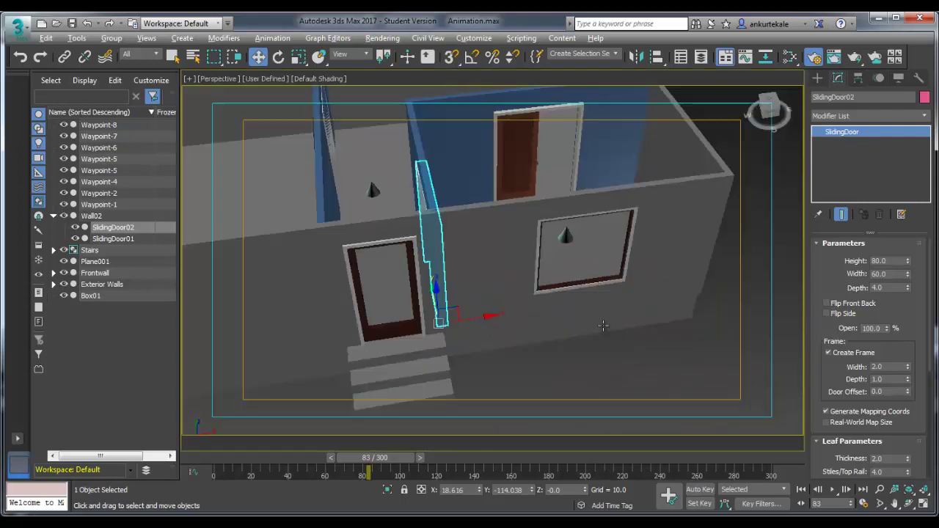
alt+middle_drag(513, 242, 496, 234)
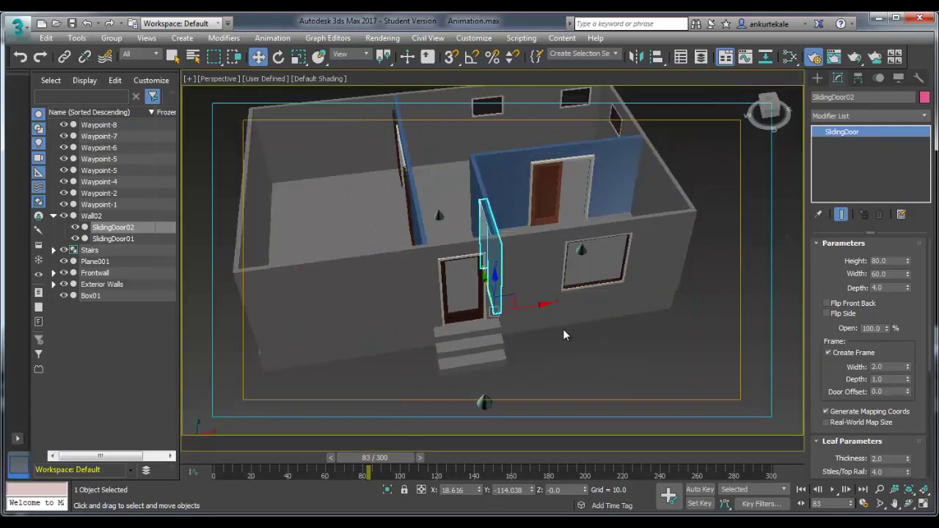
key(alt+w)
click(422, 221)
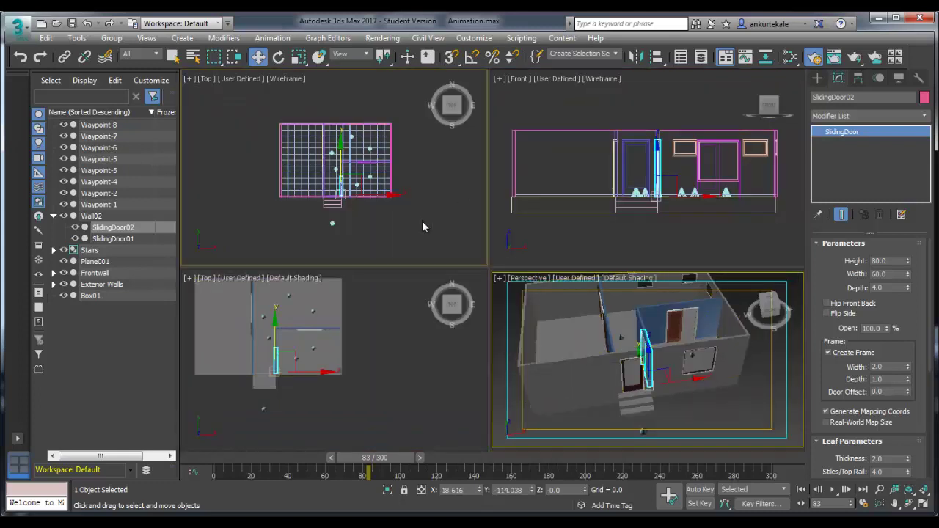
key(alt+w)
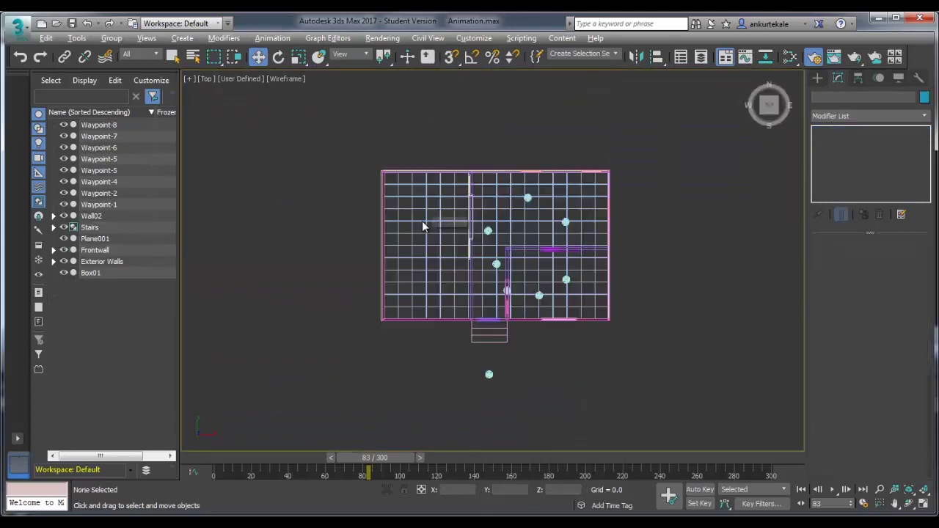
Draw a Line spline through seven waypoints, from outside the entrance looping to the centre
click(817, 78)
click(843, 165)
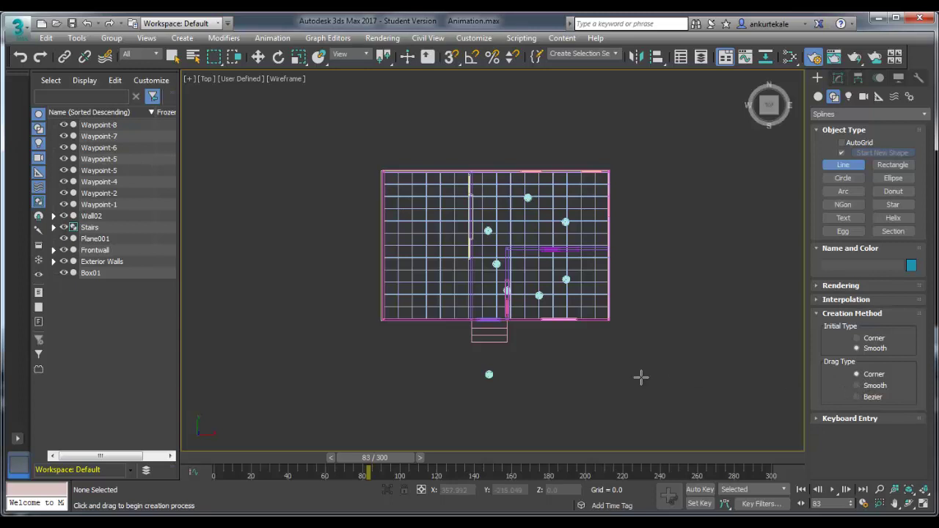
click(488, 375)
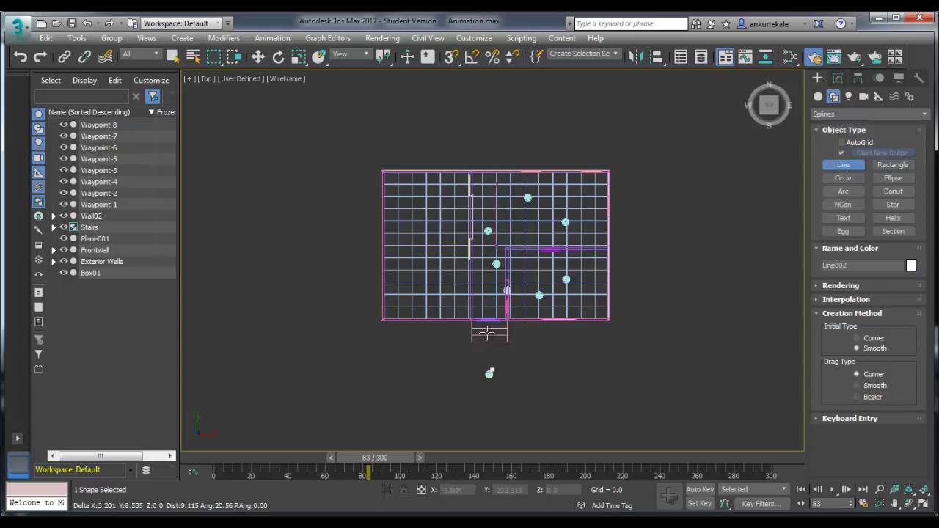
click(488, 230)
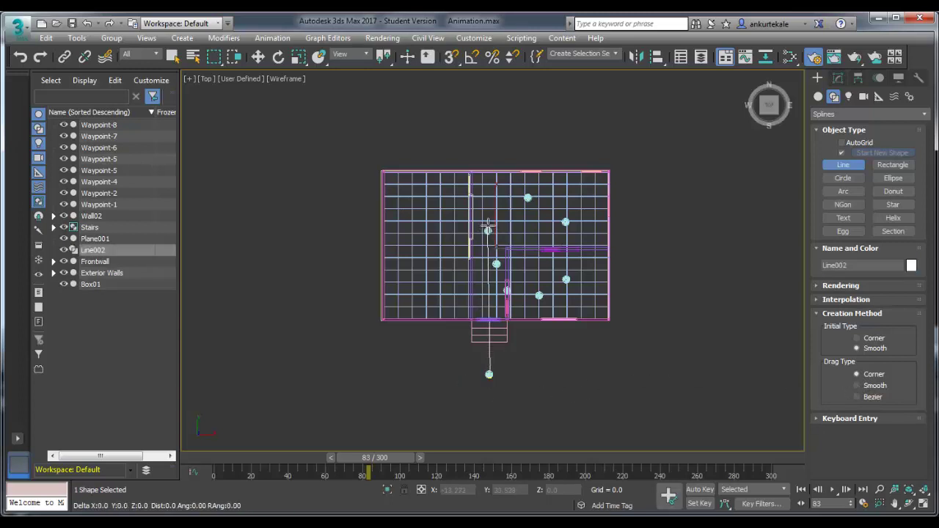
click(528, 198)
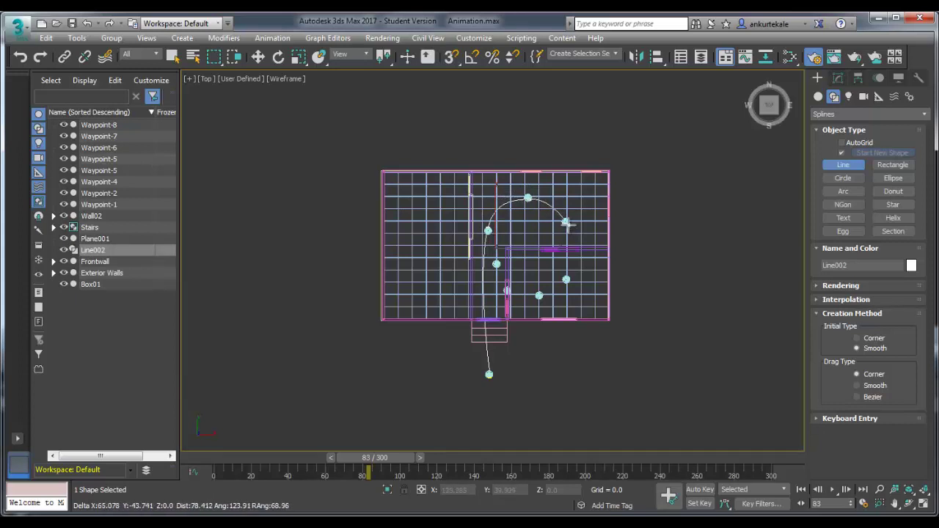
click(565, 222)
click(566, 280)
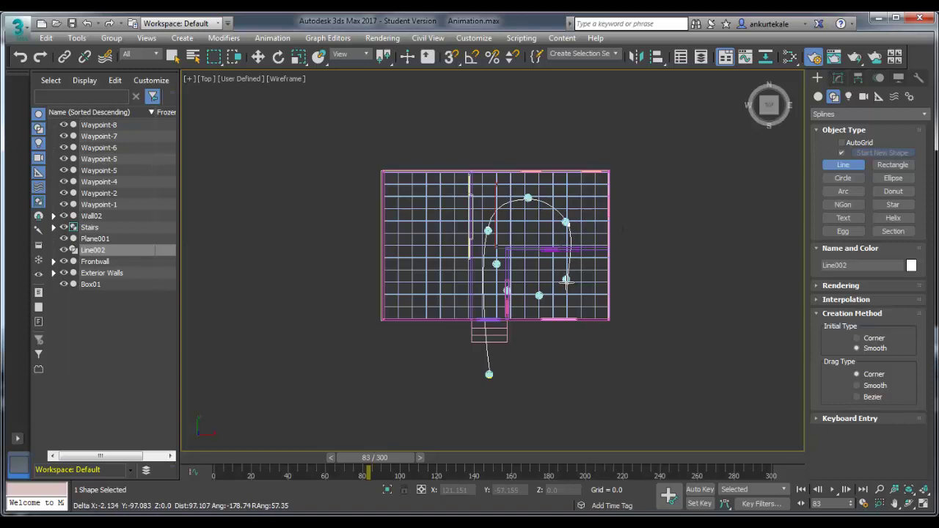
click(539, 295)
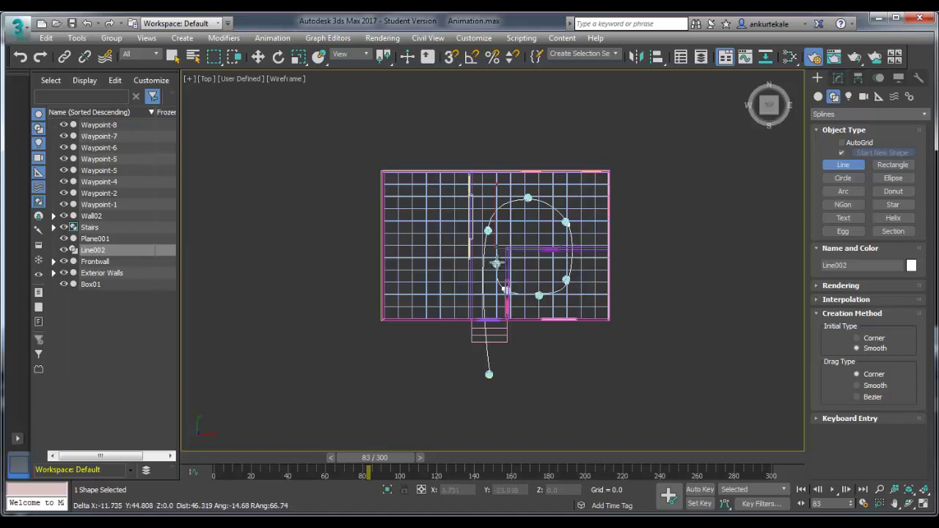
click(496, 262)
right_click(497, 263)
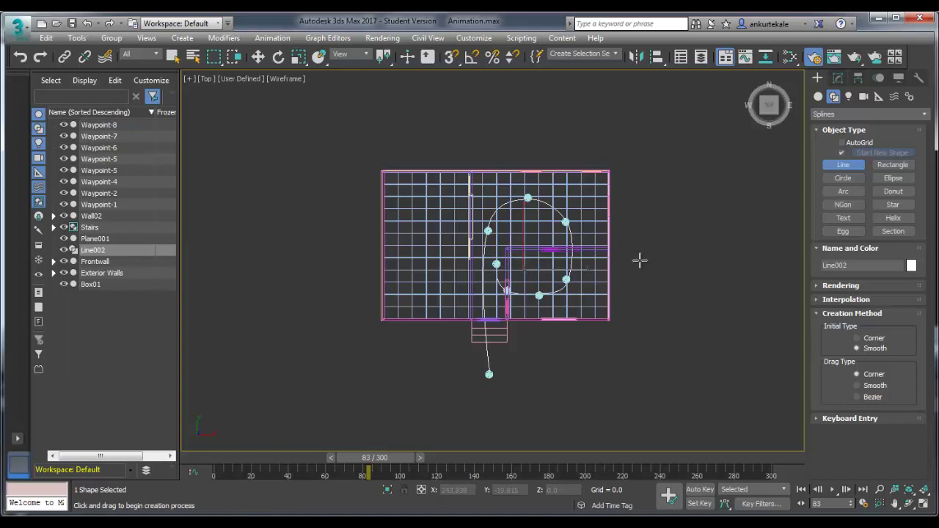
key(alt+w)
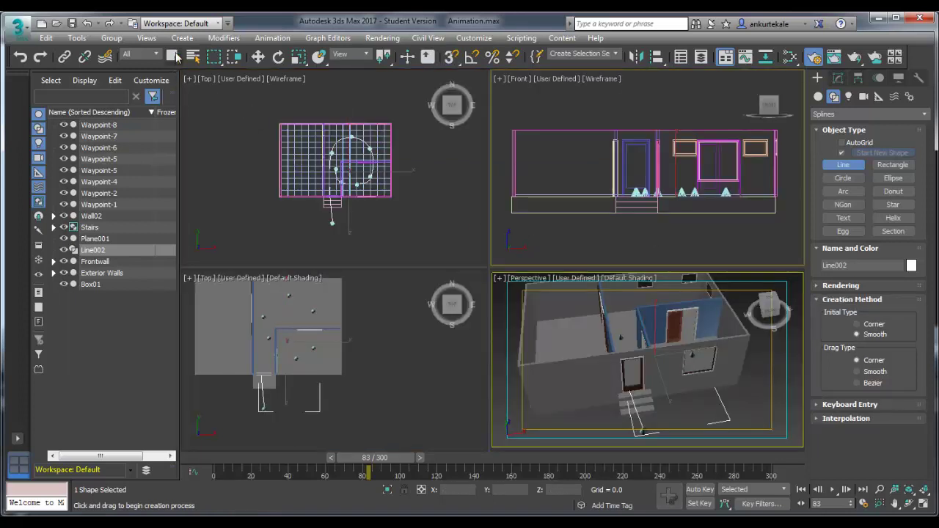
Exit line drawing, clear the selection and maximize the shaded lower-left view
click(173, 57)
click(585, 250)
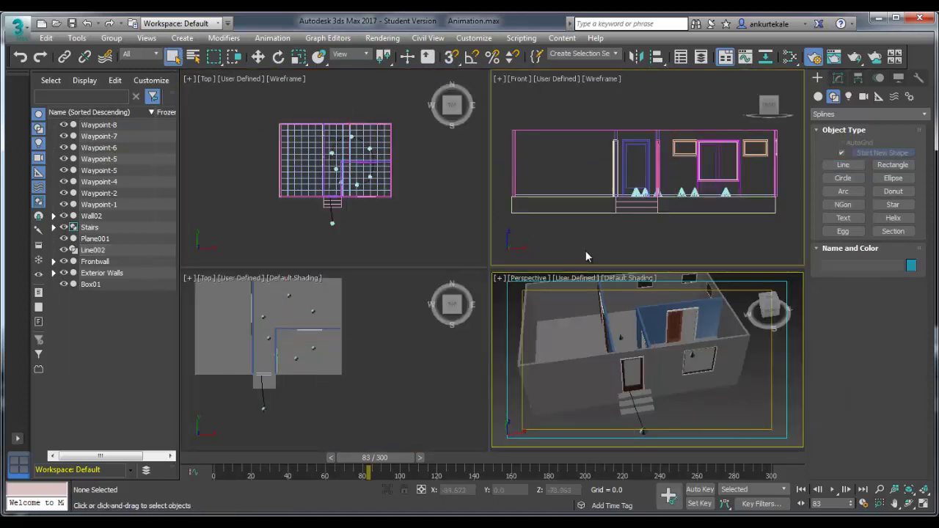
click(356, 390)
key(alt+w)
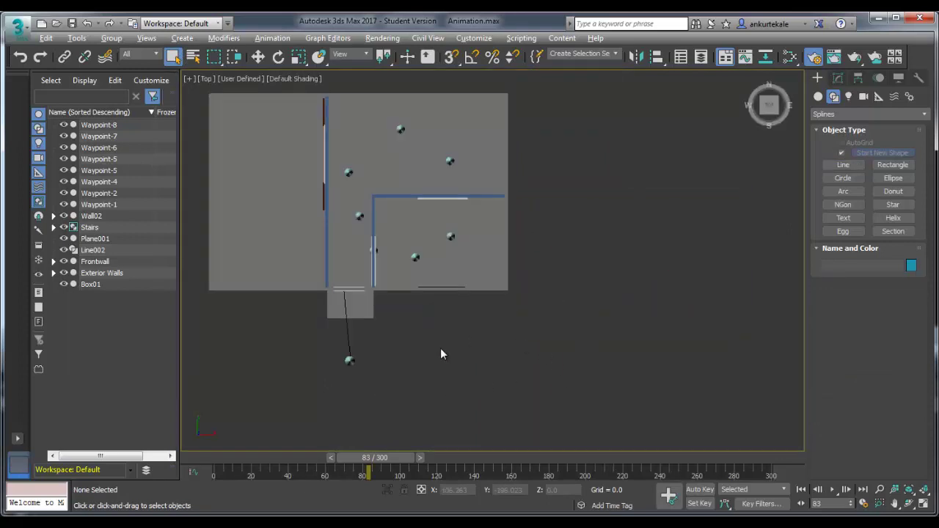
key(alt+w)
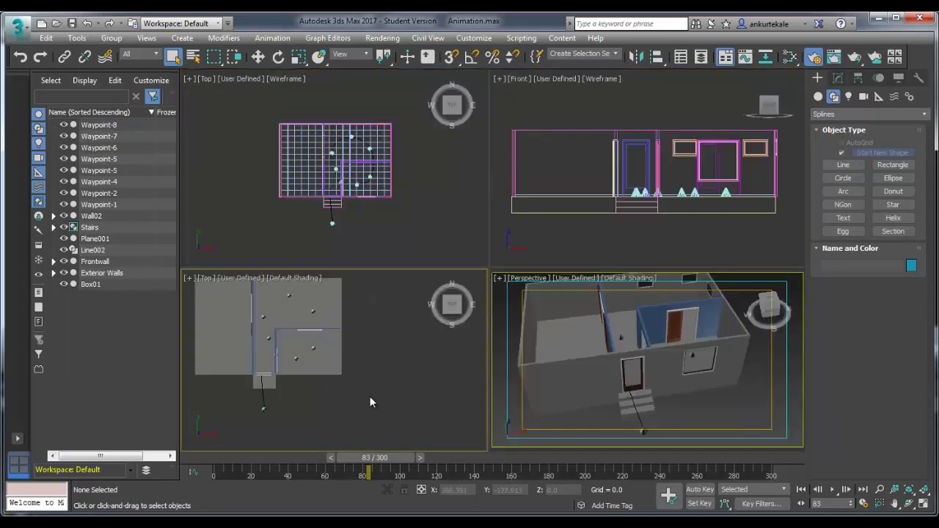
key(alt+w)
Switch the maximized view to Left, pan to centre the house, and show it in wireframe
click(206, 79)
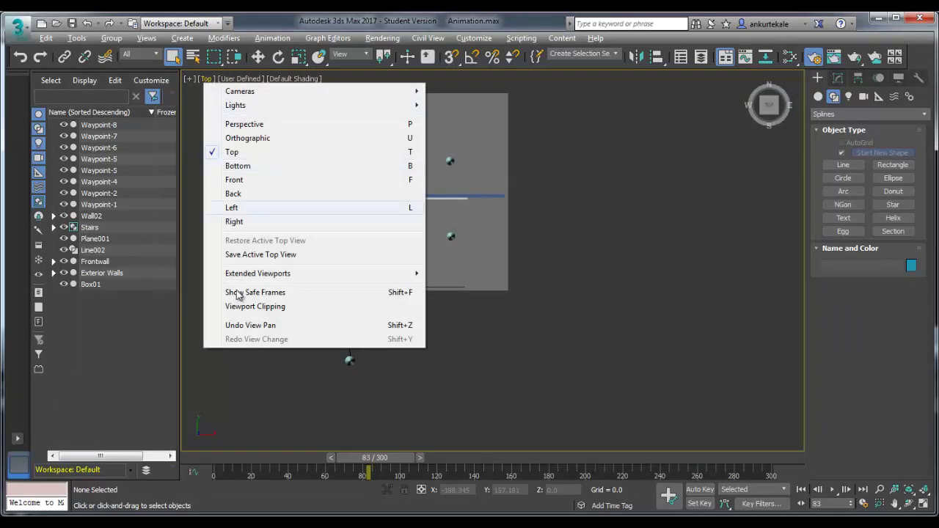
click(232, 208)
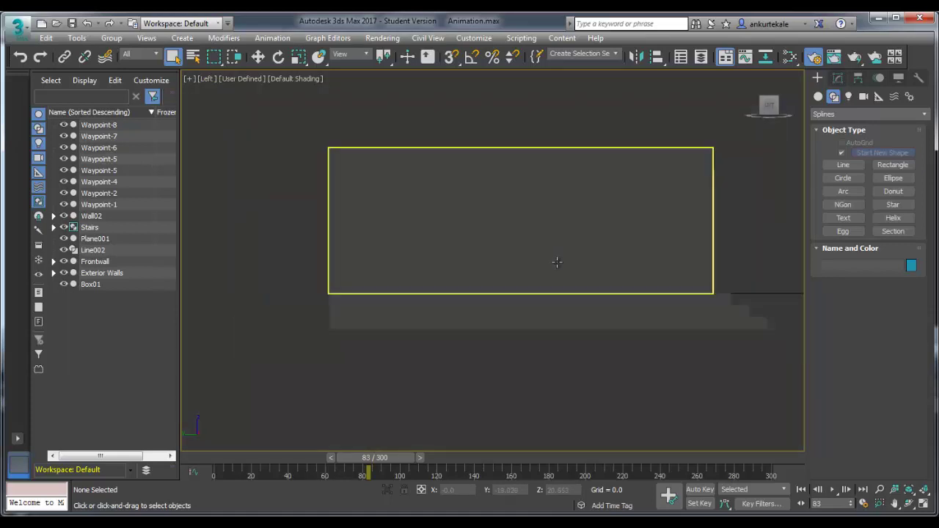
middle_drag(556, 260, 451, 263)
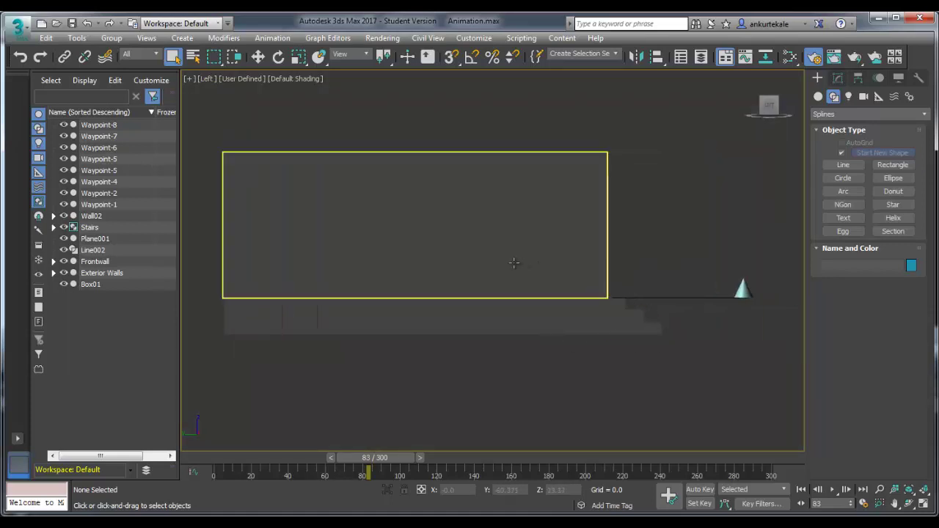
key(F3)
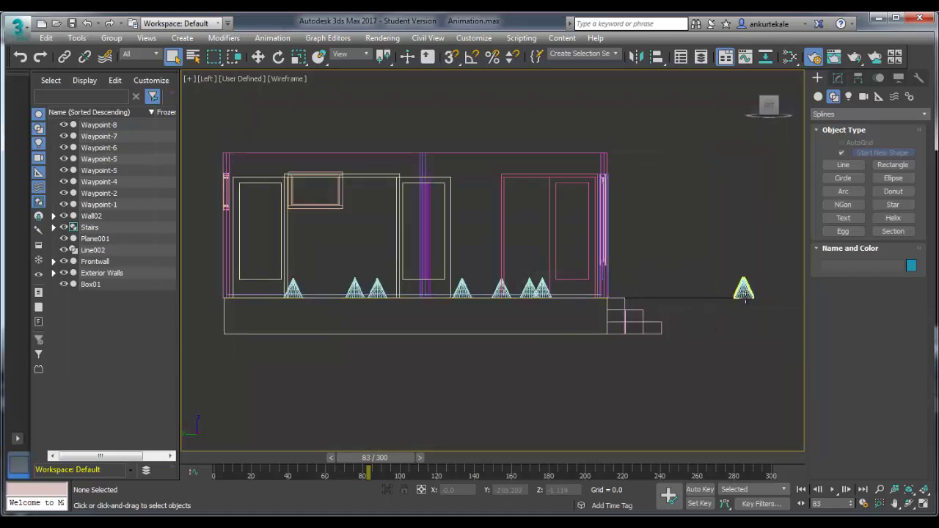
Select the Line002 path and change its colour to red
click(706, 297)
click(911, 266)
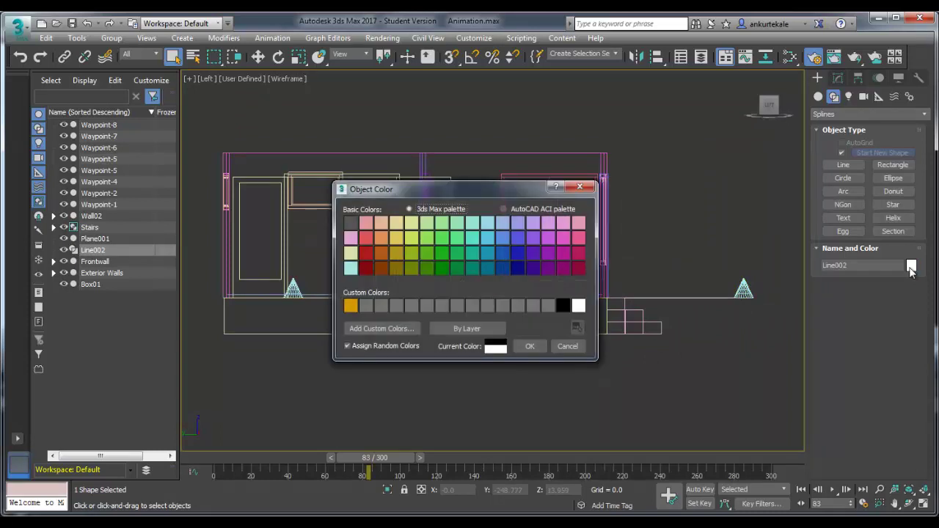
click(369, 253)
click(529, 347)
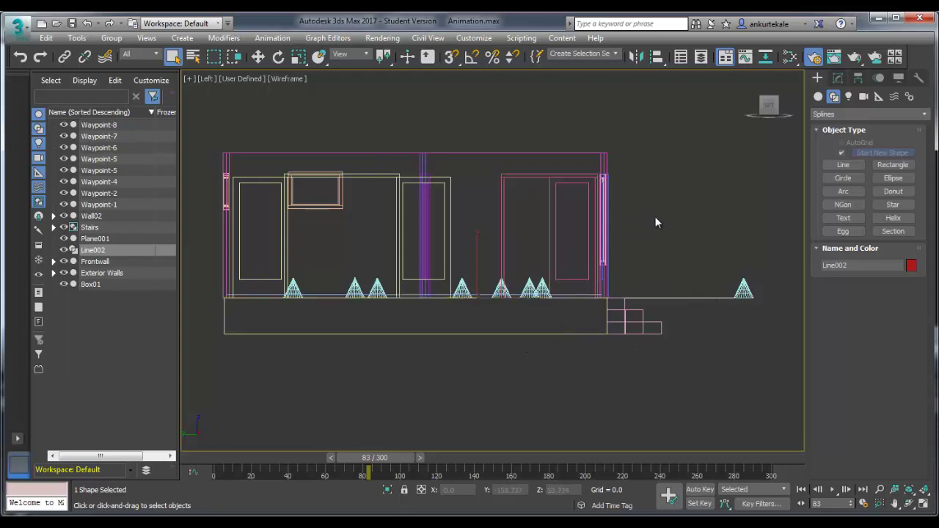
Reselect the red path and move it up to about Z 15.5
click(484, 139)
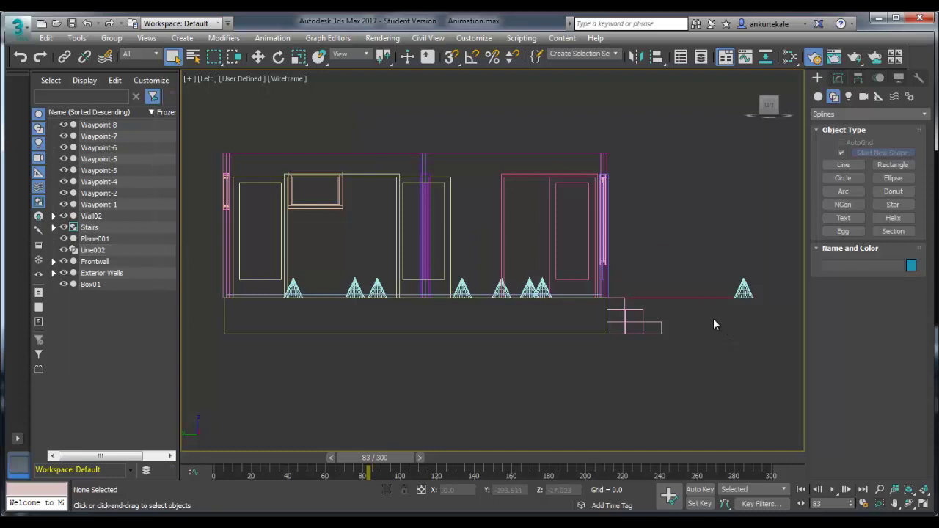
click(695, 297)
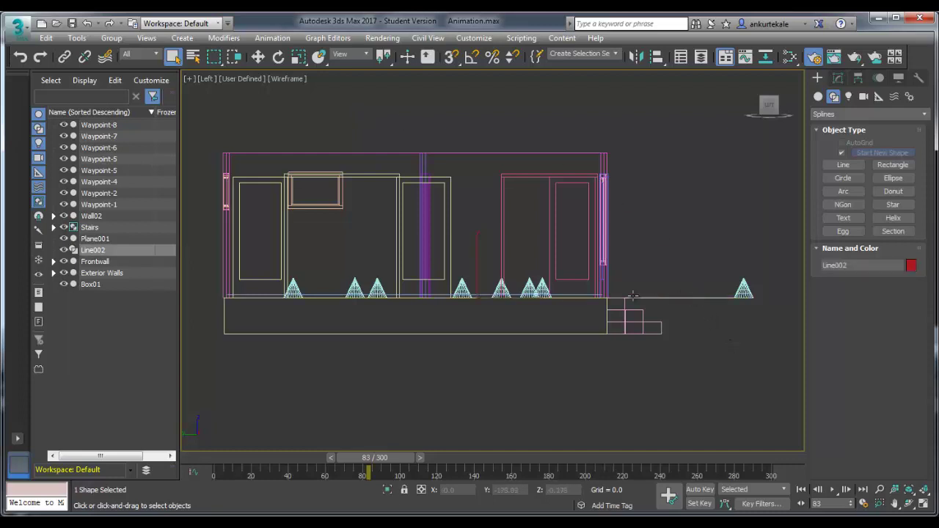
click(257, 56)
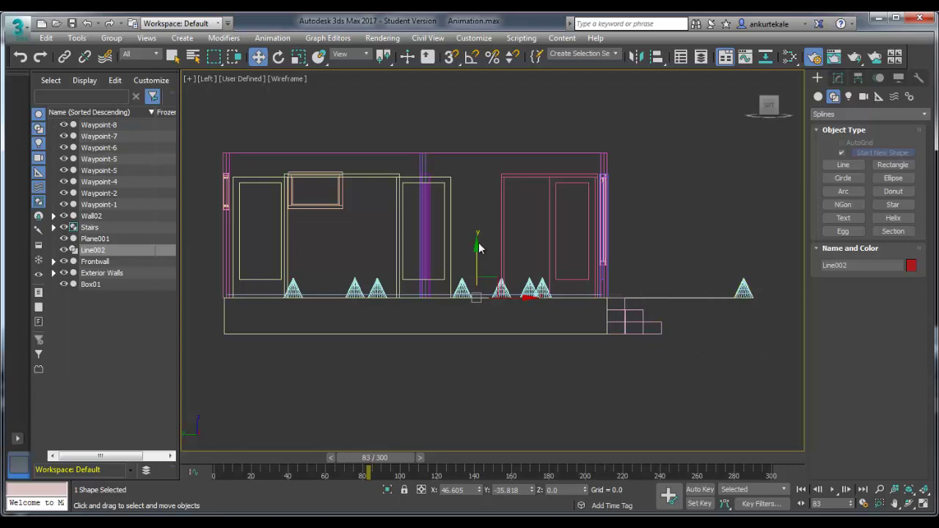
drag(476, 245, 475, 219)
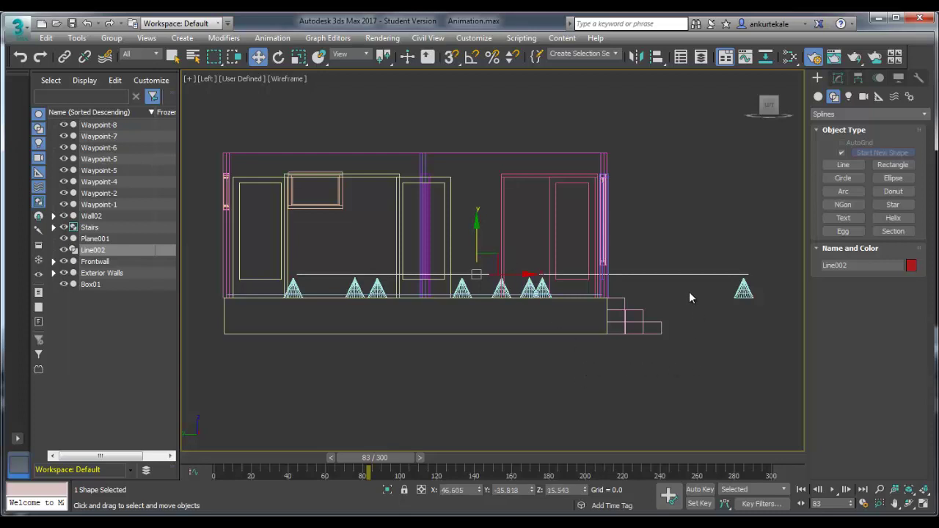
Enter Line002's Vertex level, then select and nudge the path's end vertex
key(q)
click(839, 78)
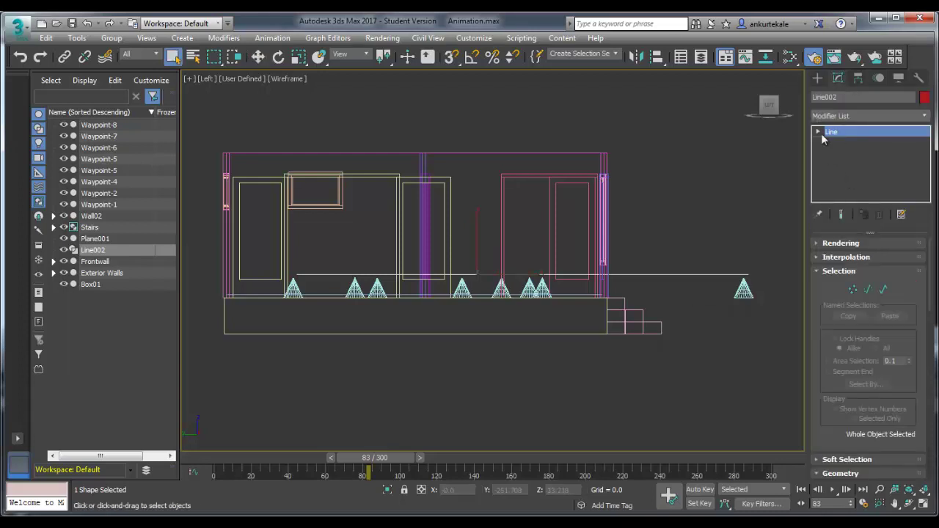
click(841, 143)
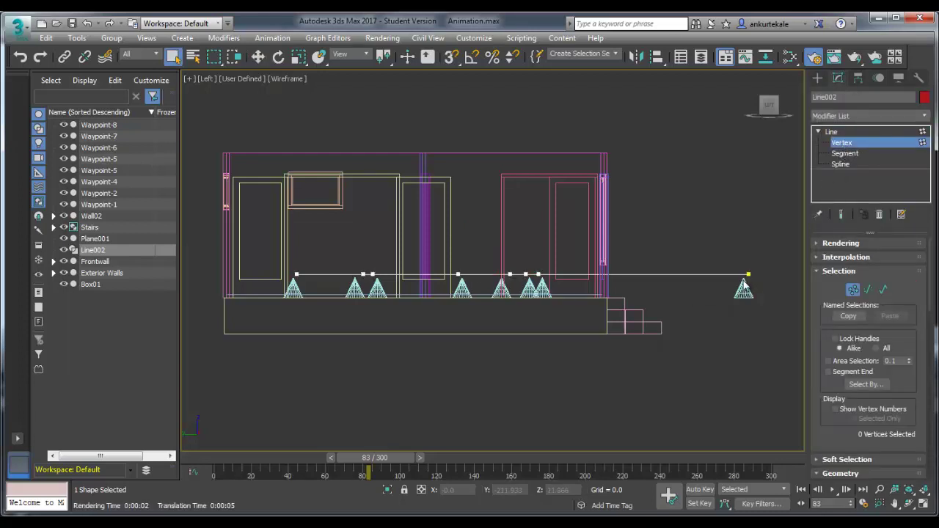
key(w)
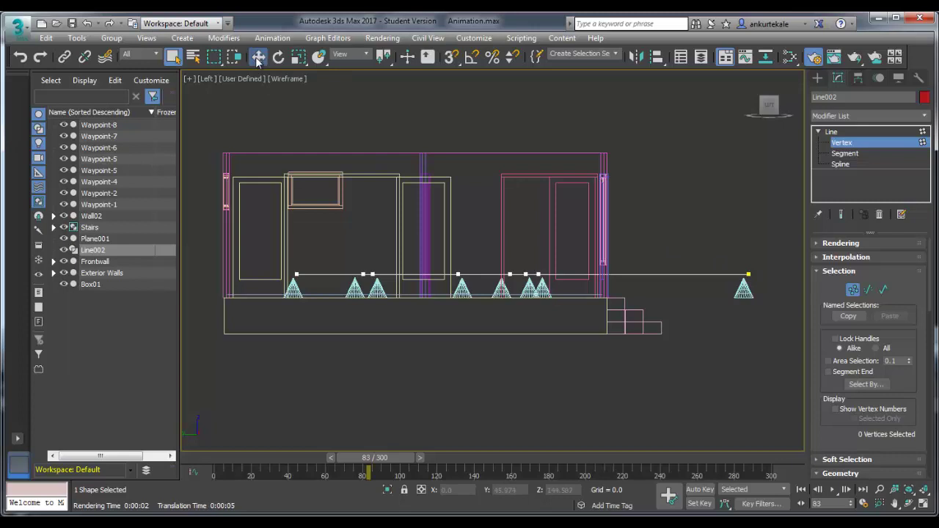
click(748, 274)
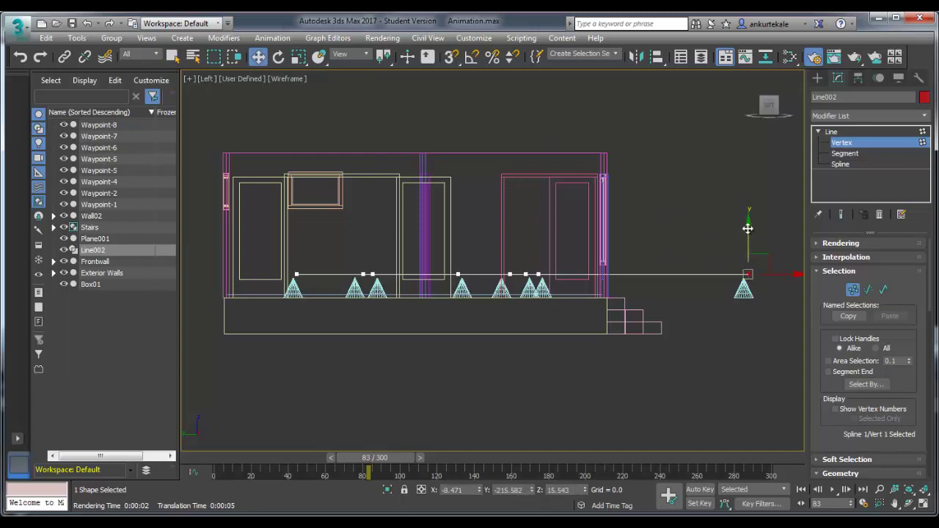
mouse_move(748, 233)
mouse_down()
mouse_move(750, 242)
mouse_move(753, 229)
mouse_up()
scroll(819, 365, down, 5)
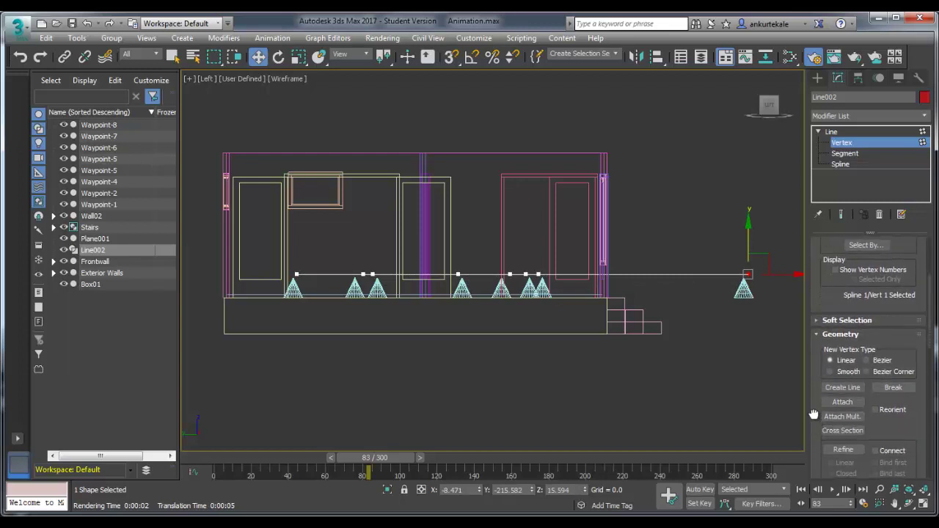
drag(816, 429, 817, 243)
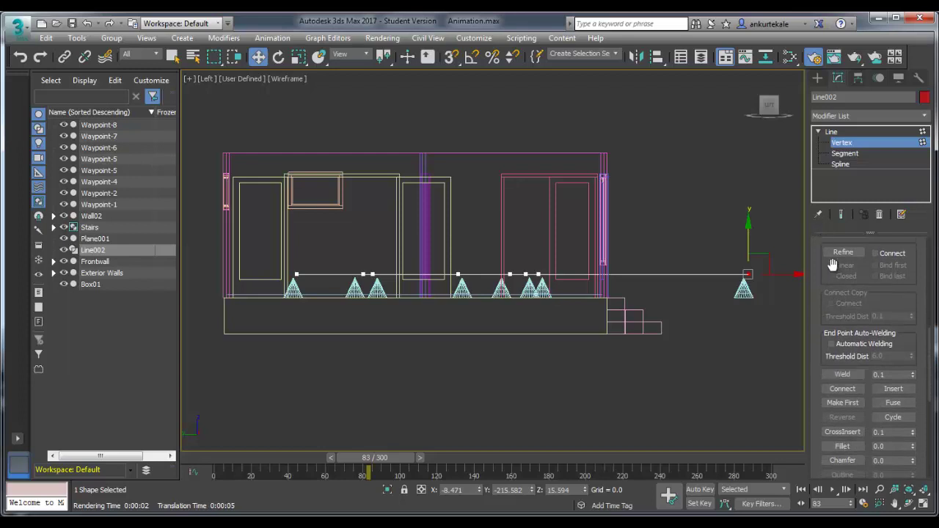
scroll(829, 283, up, 2)
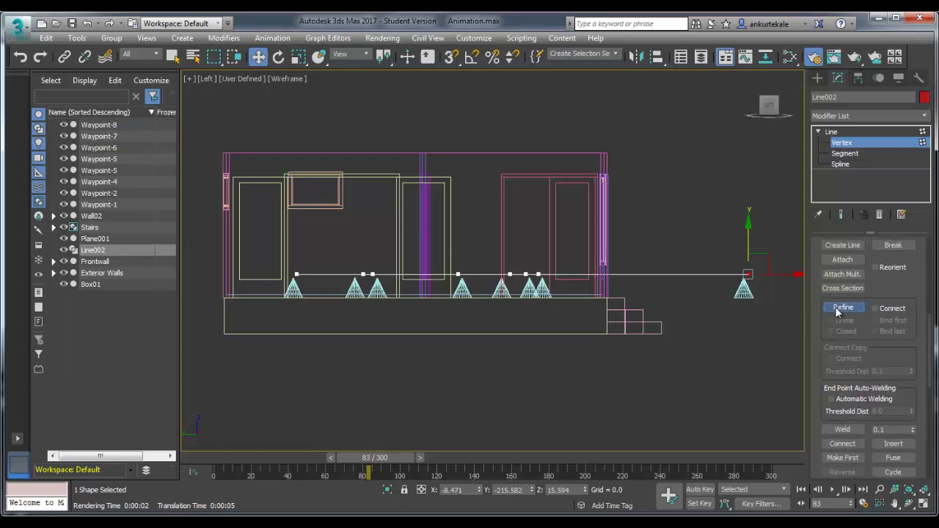
Refine the path to add two vertices between the wall and the end point
click(836, 309)
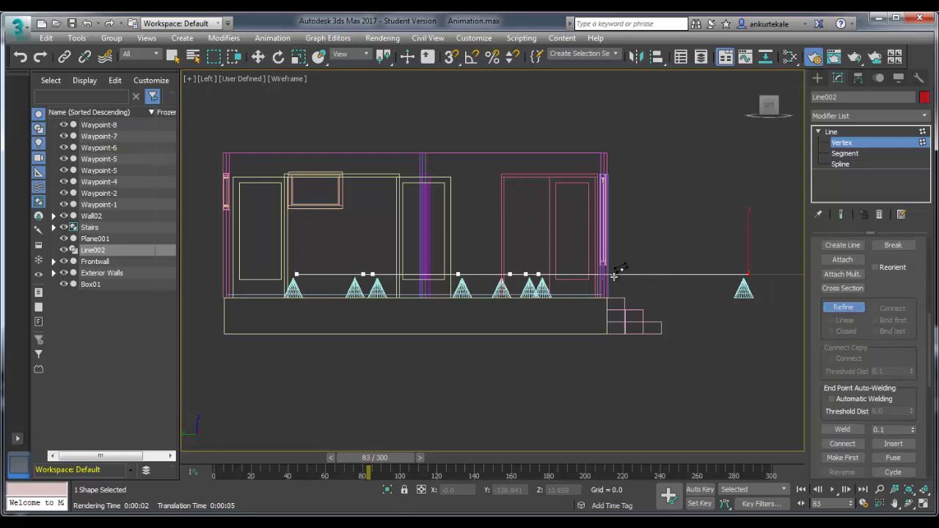
click(614, 275)
click(671, 274)
click(842, 307)
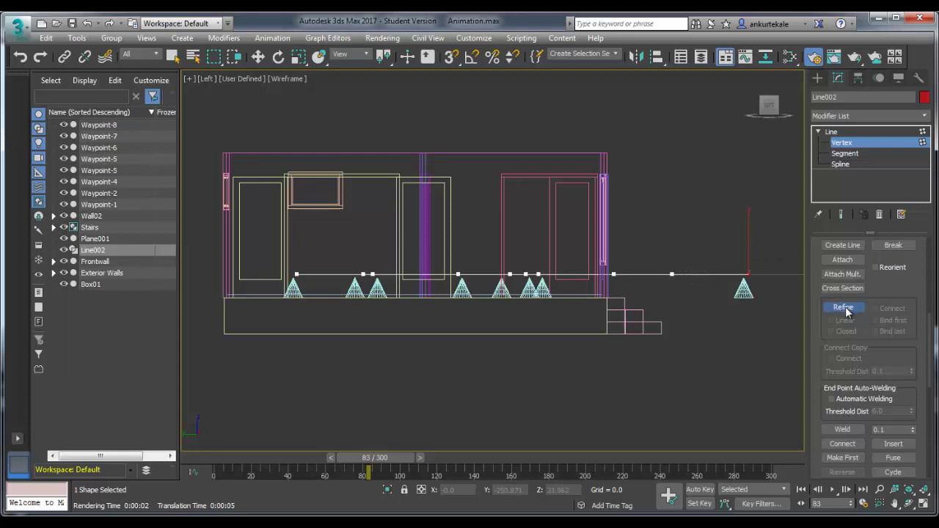
Lower the end vertex past the stairs, reshape the added vertex into a smooth curve, show four views
key(w)
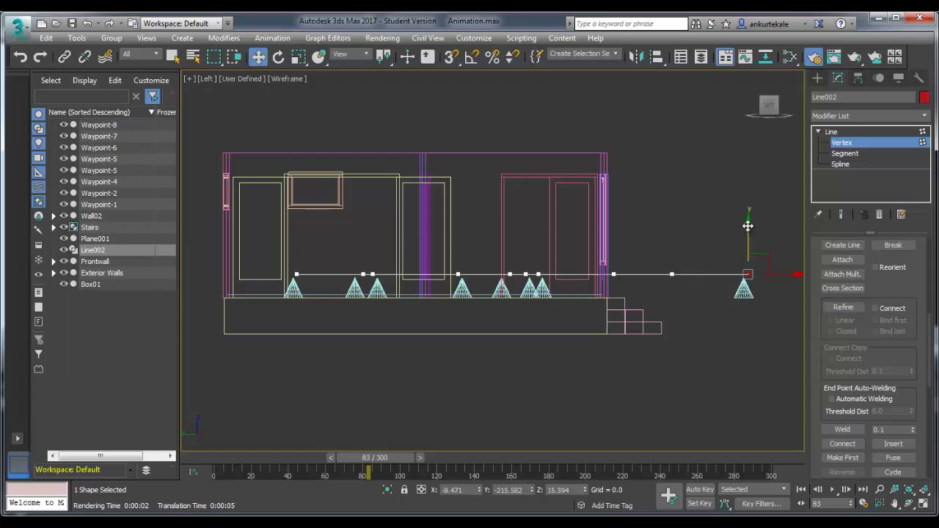
drag(747, 226, 763, 252)
click(671, 273)
drag(672, 254, 673, 281)
click(748, 299)
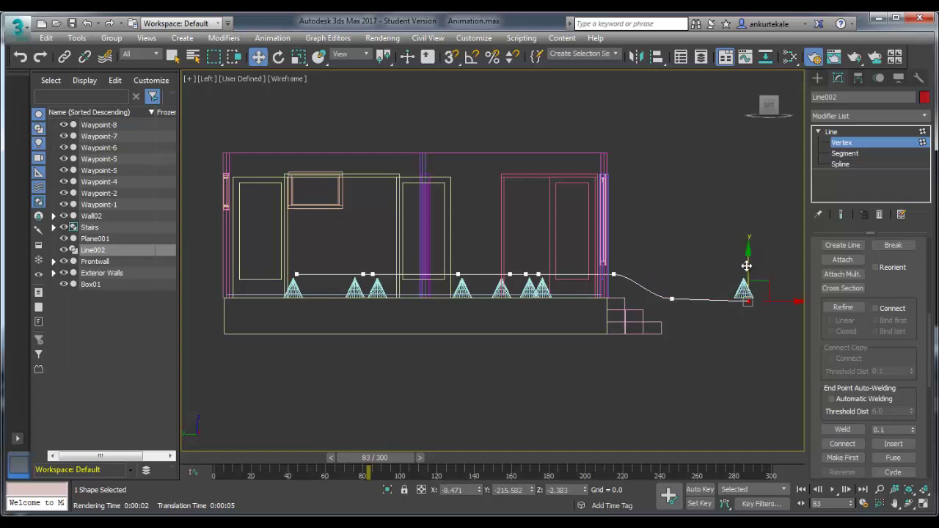
drag(747, 299, 748, 330)
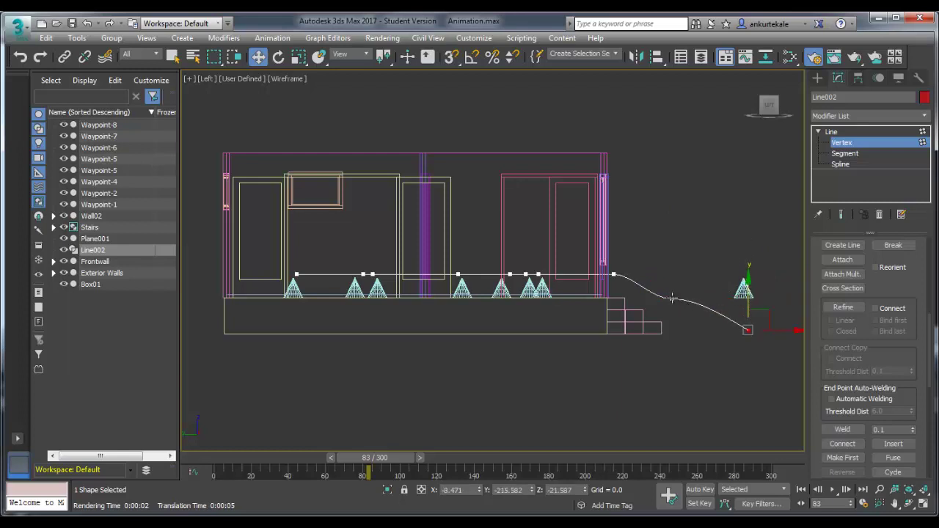
click(671, 299)
drag(671, 265, 671, 253)
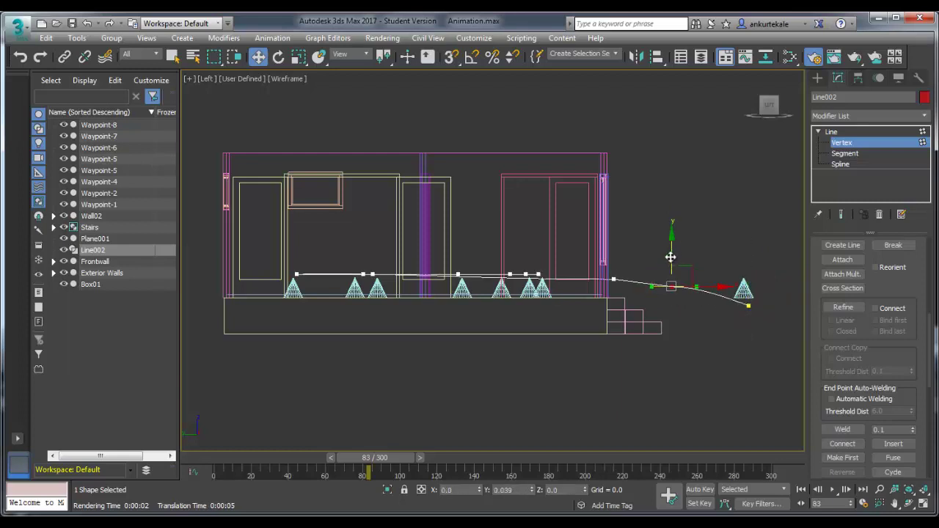
click(754, 328)
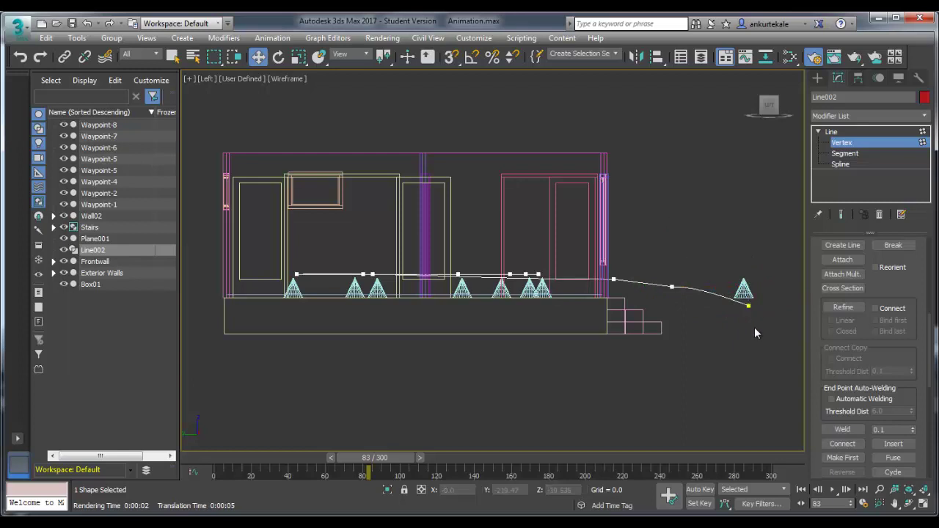
key(alt+w)
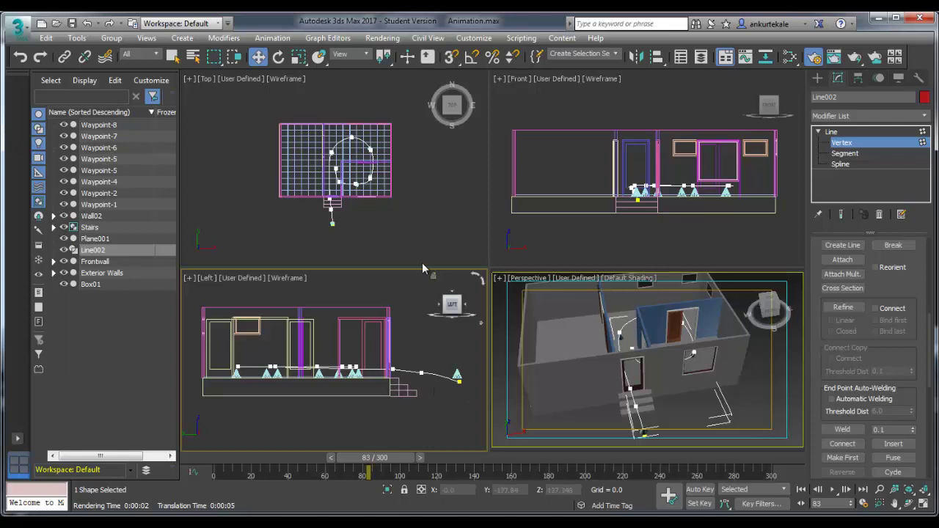
Maximize the Top view and open the Animation menu to reach Walkthrough Assistant
key(alt+w)
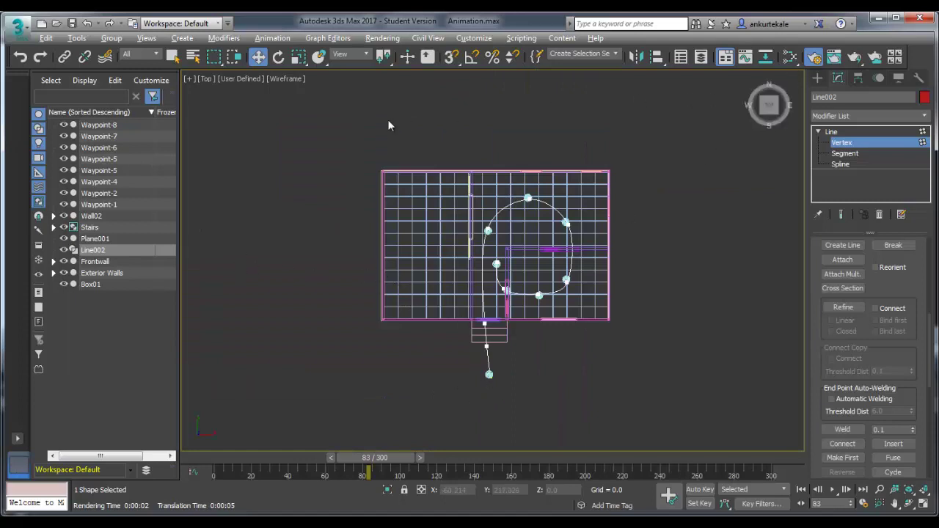
click(275, 39)
mouse_move(291, 275)
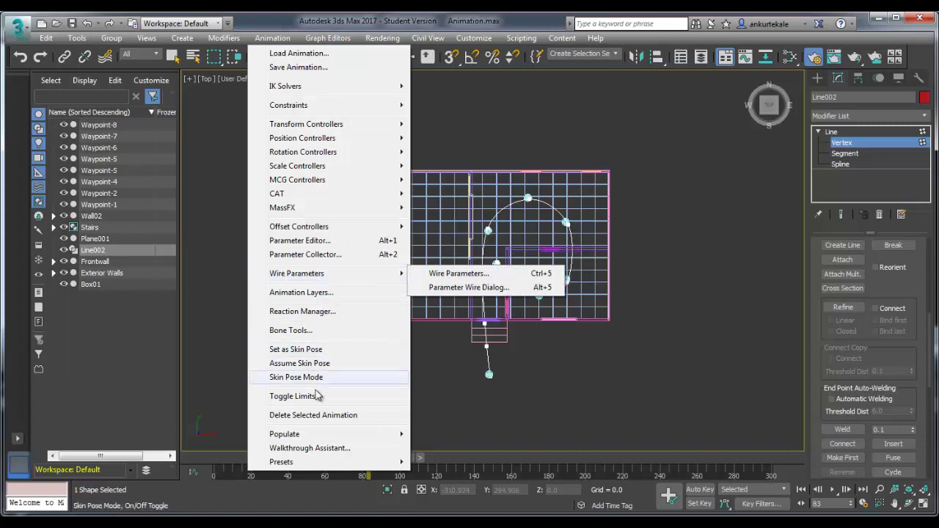
In Walkthrough Assistant, create Walkthrough_Cam001 and pick Line002 as its path
click(324, 451)
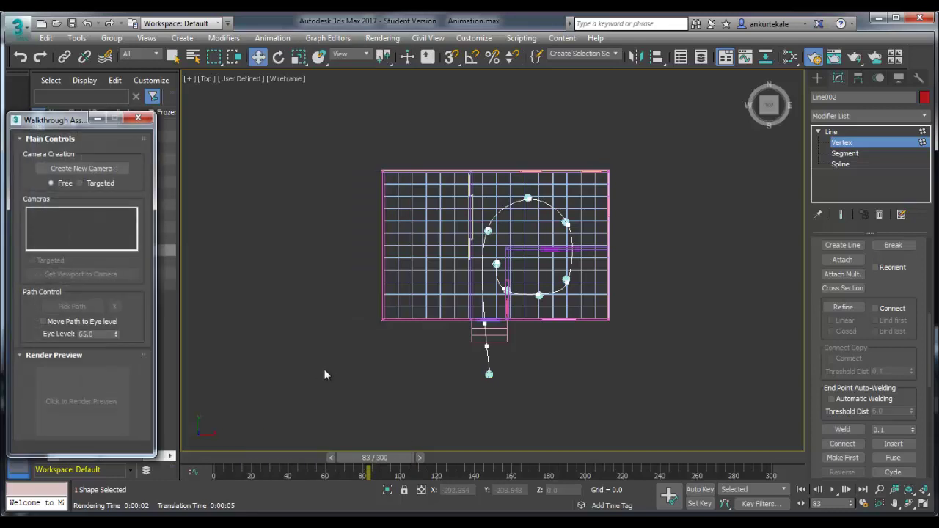
drag(62, 122, 74, 71)
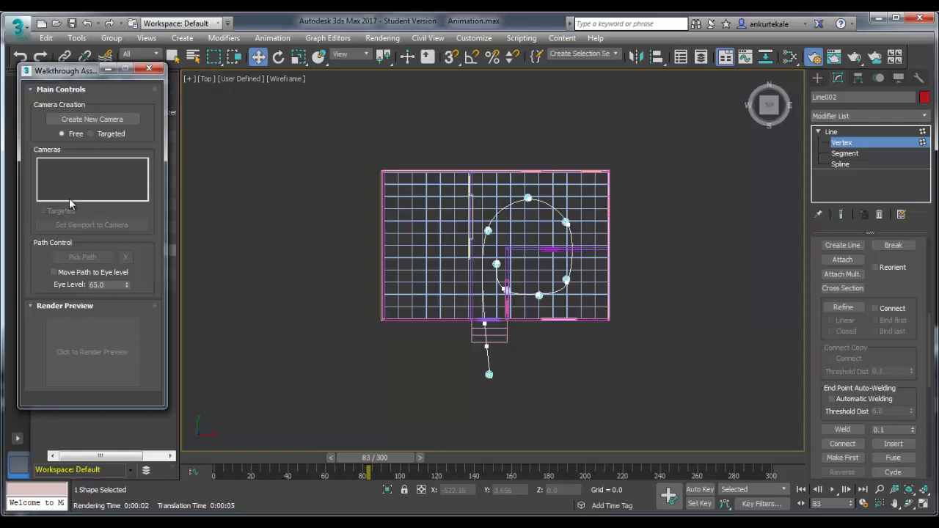
click(63, 119)
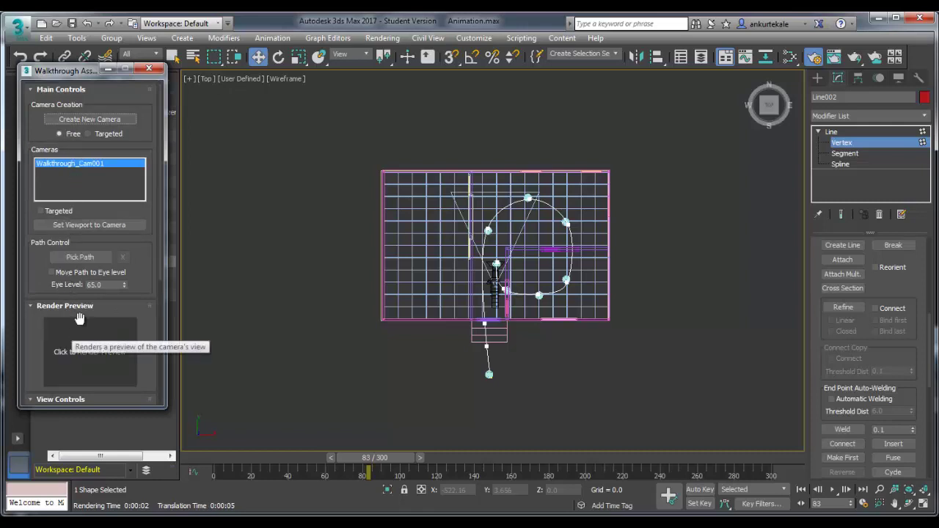
click(96, 257)
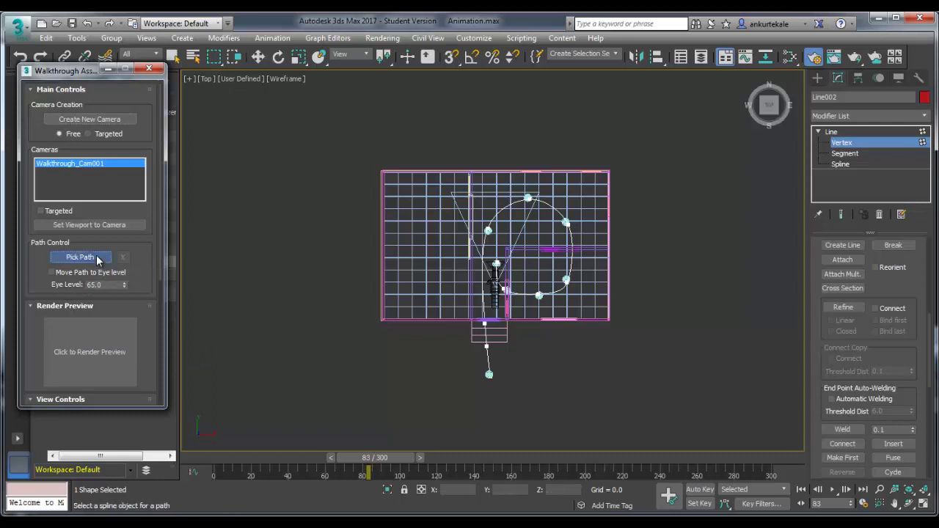
click(488, 359)
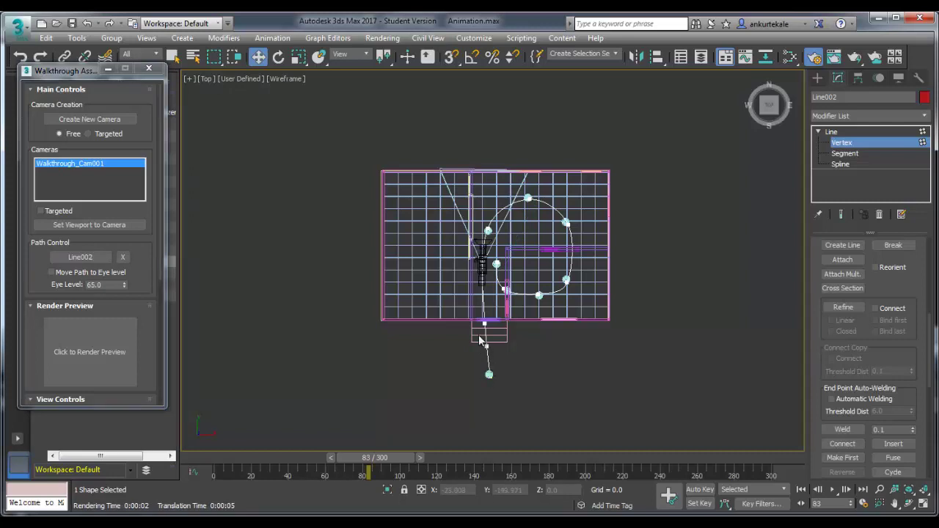
Rewind to frame 0, render a camera preview, then return to four views and activate Left
drag(375, 457, 190, 459)
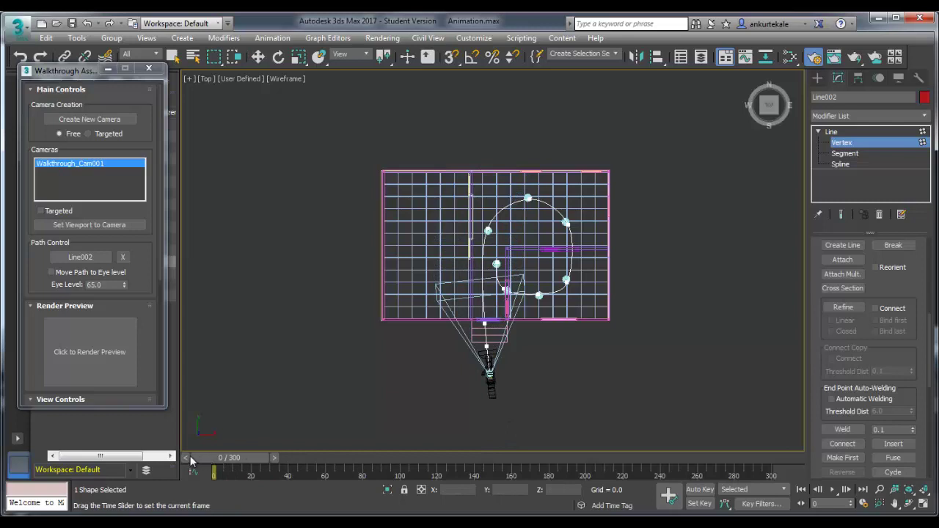
click(103, 351)
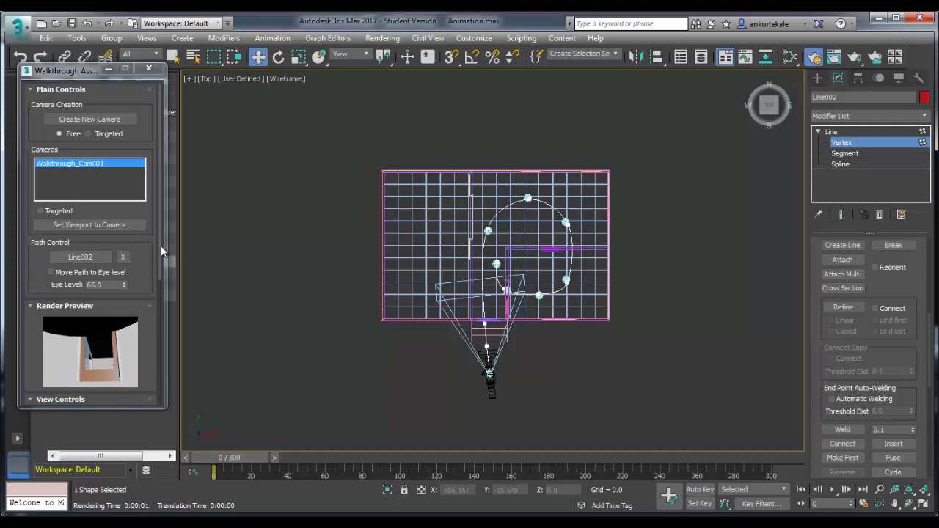
drag(161, 245, 151, 389)
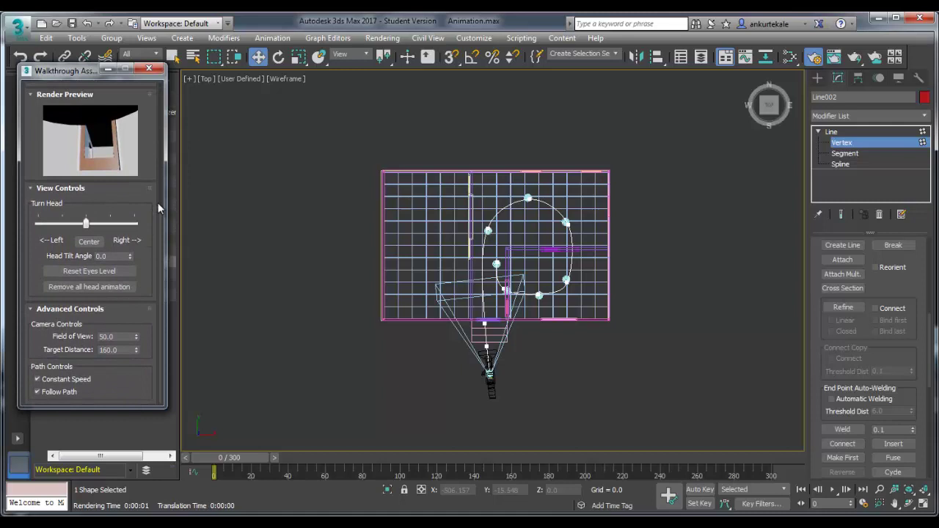
drag(159, 215, 161, 179)
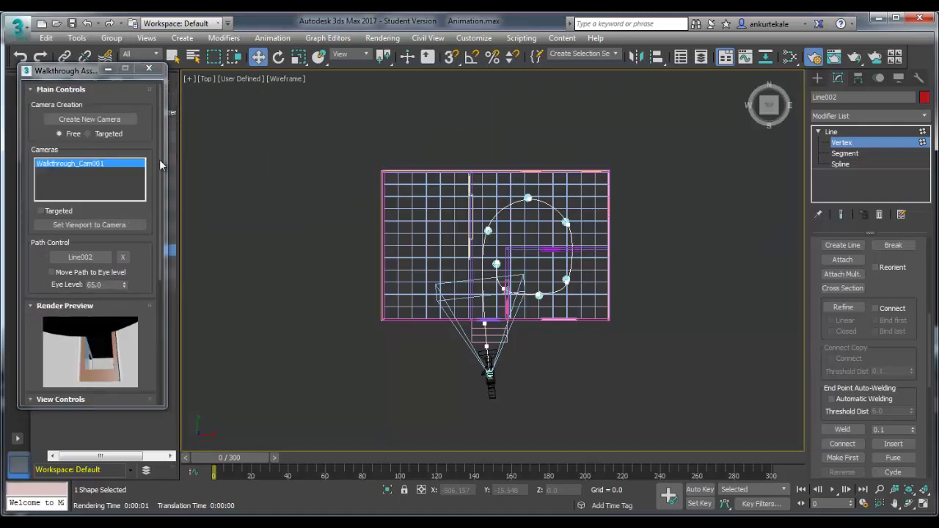
key(alt+w)
right_click(451, 424)
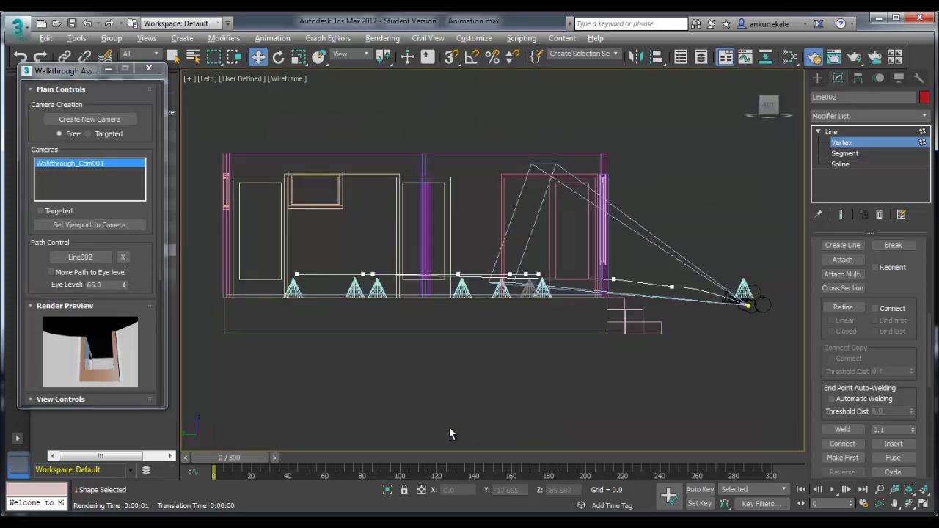
Raise Line002's outdoor end vertex and push it farther out, then scrub frames to check the camera
key(alt+w)
click(113, 70)
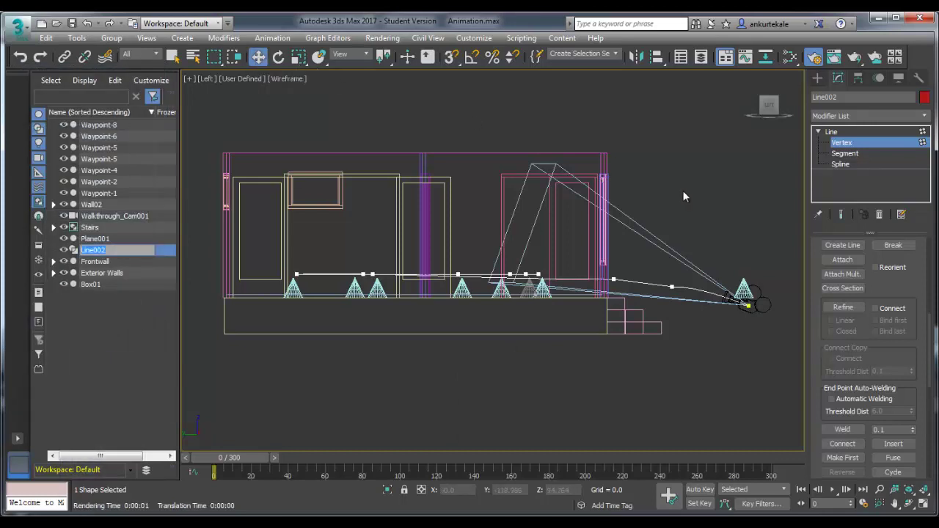
click(747, 304)
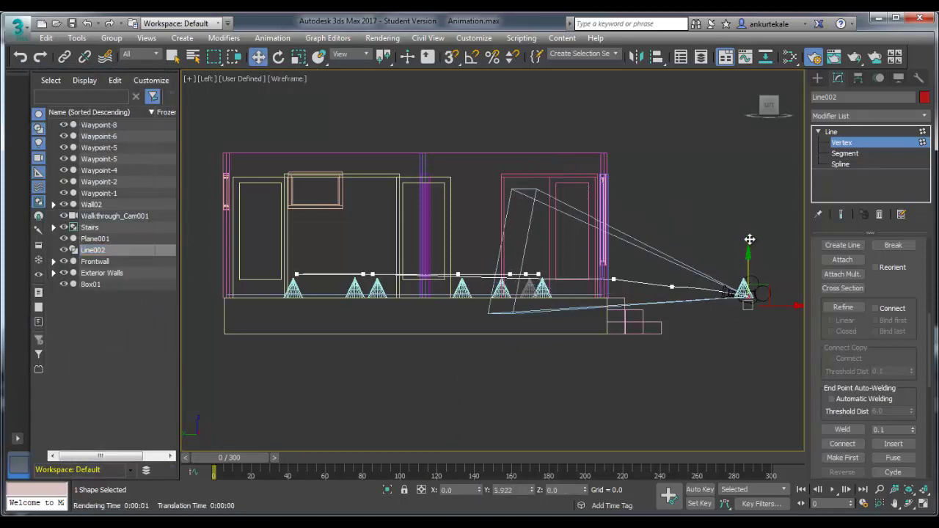
drag(749, 239, 749, 225)
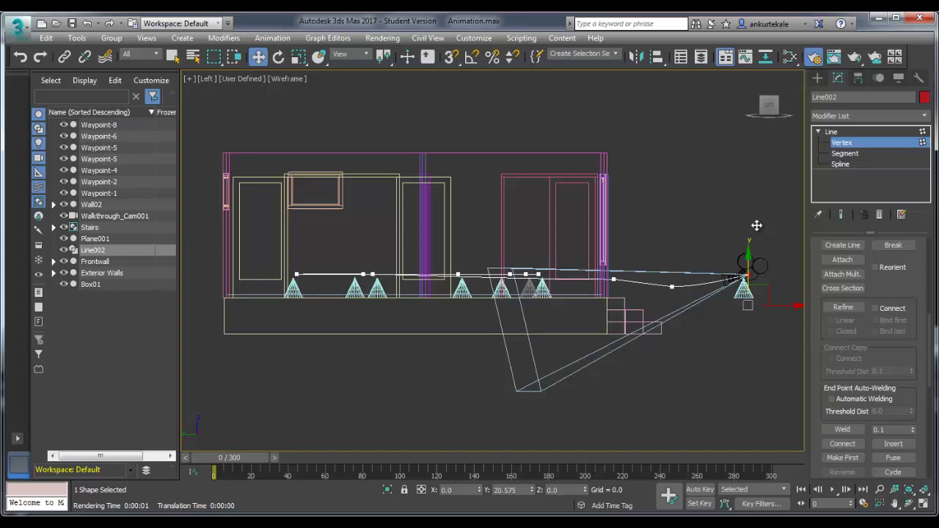
mouse_move(765, 272)
mouse_down()
mouse_move(786, 271)
mouse_move(777, 270)
mouse_up()
drag(778, 236, 777, 223)
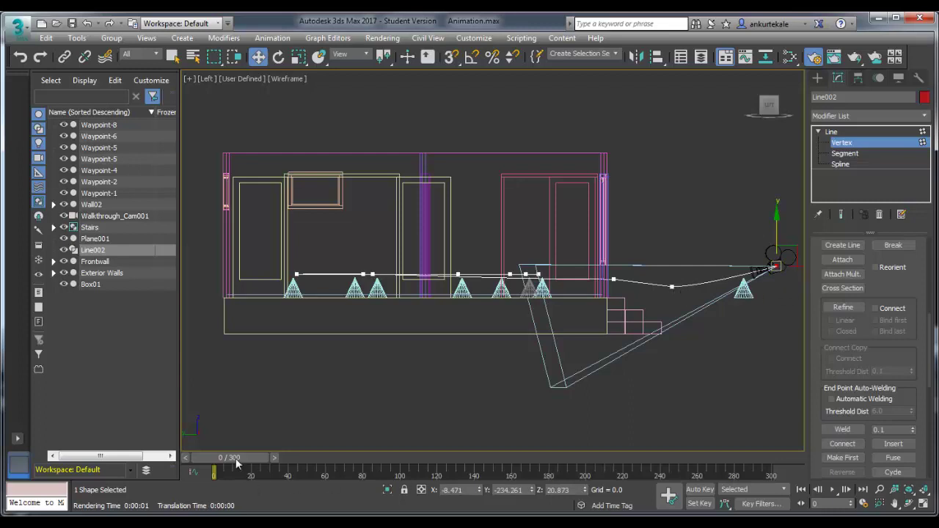
drag(236, 462, 391, 460)
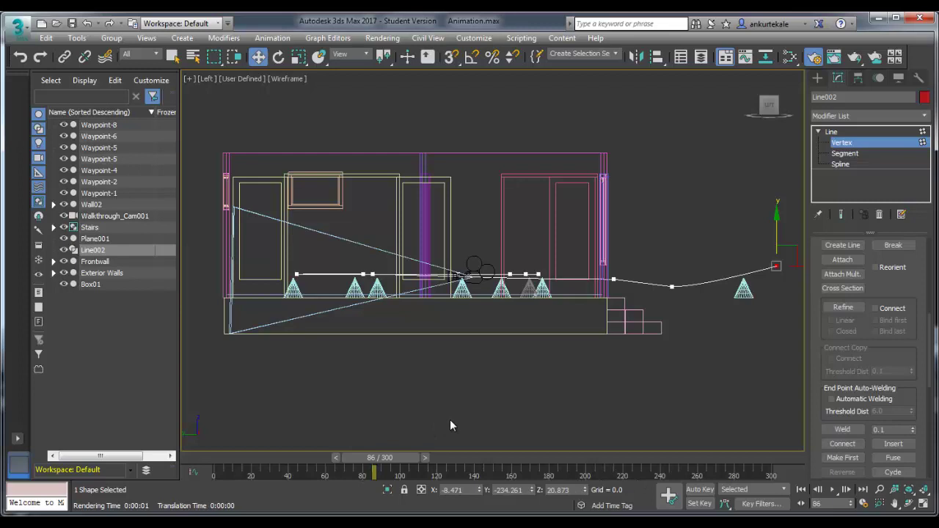
Maximize the Perspective view as Walkthrough_Cam001 and play the walkthrough from frame 0
key(alt+w)
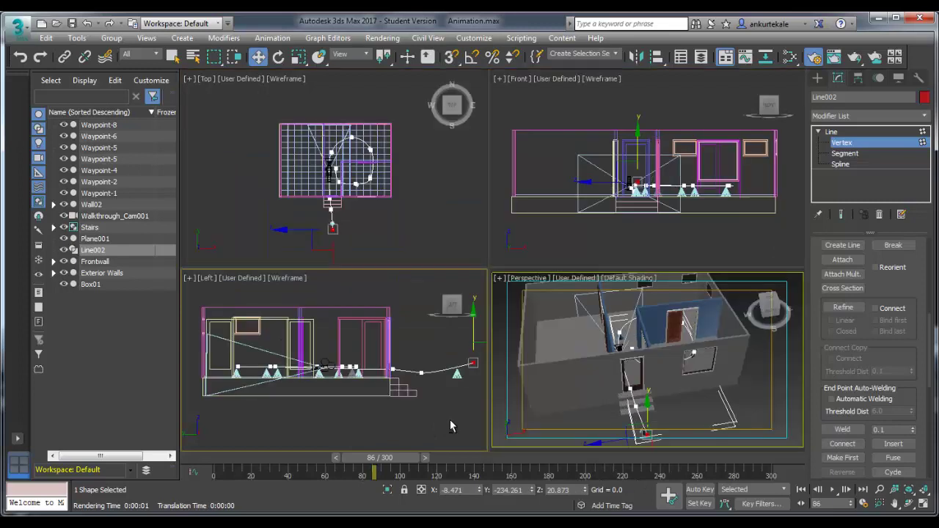
click(577, 414)
key(alt+w)
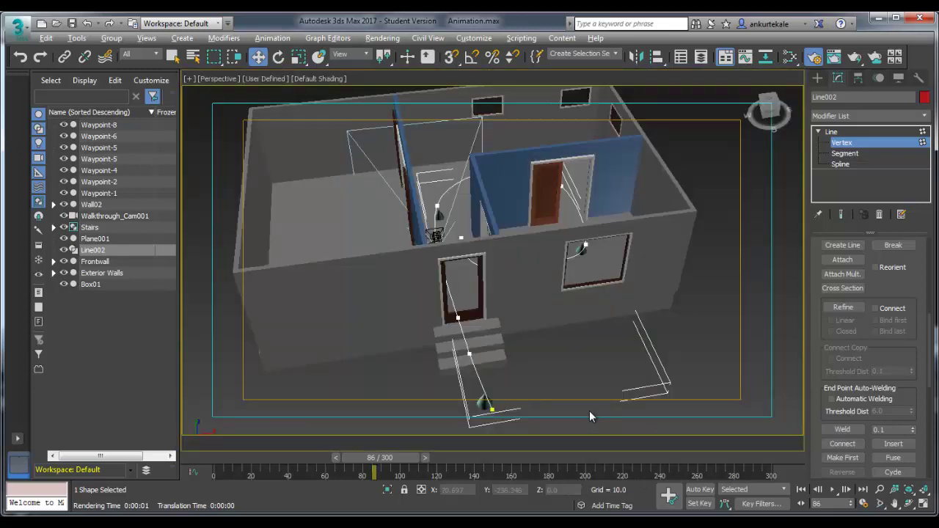
key(c)
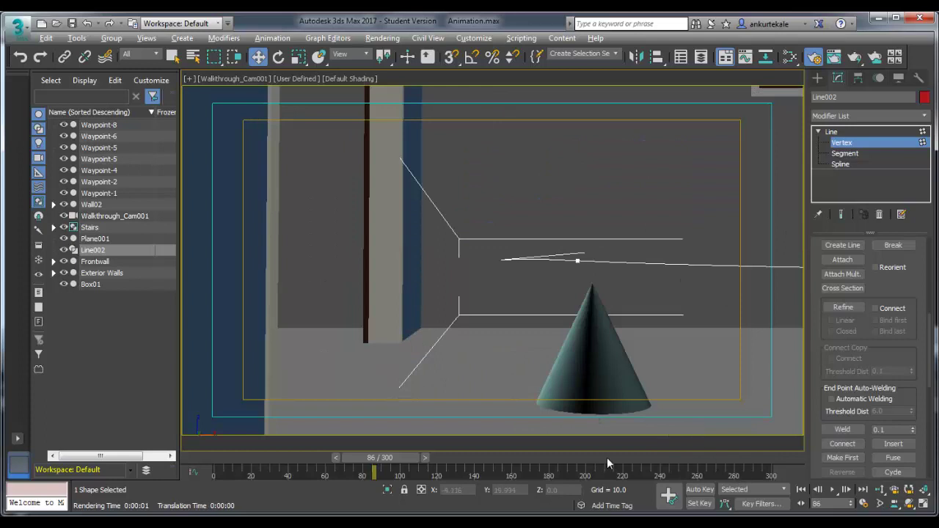
drag(299, 456, 214, 457)
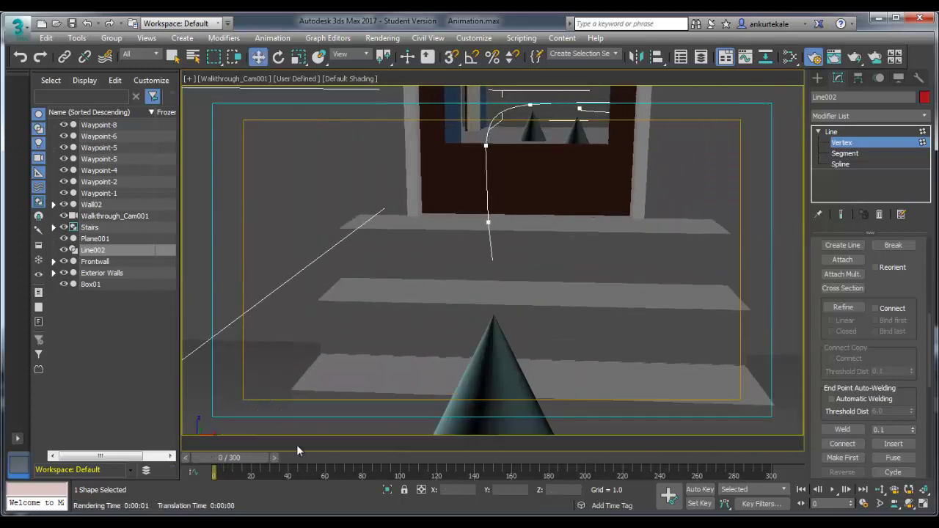
click(831, 489)
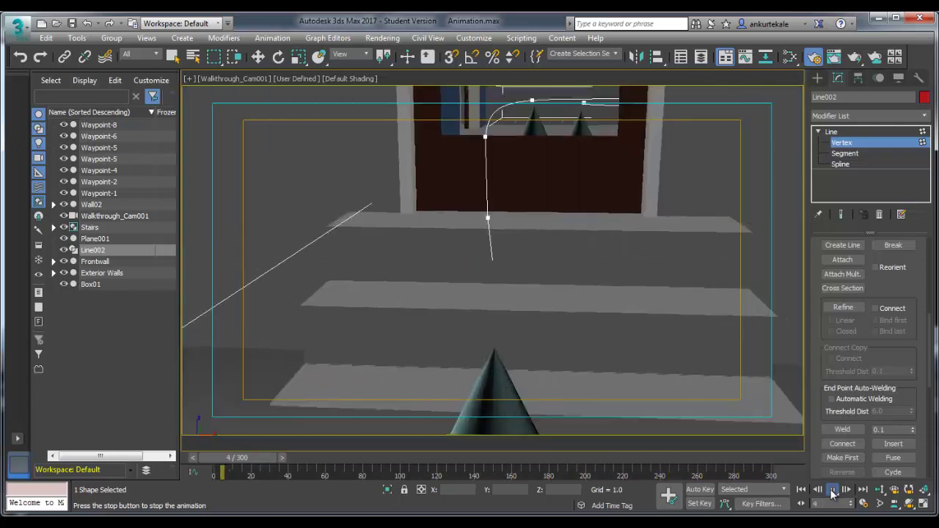
click(833, 490)
In Time Configuration set End Time to 200, then back to 300, and lock the selection
click(864, 503)
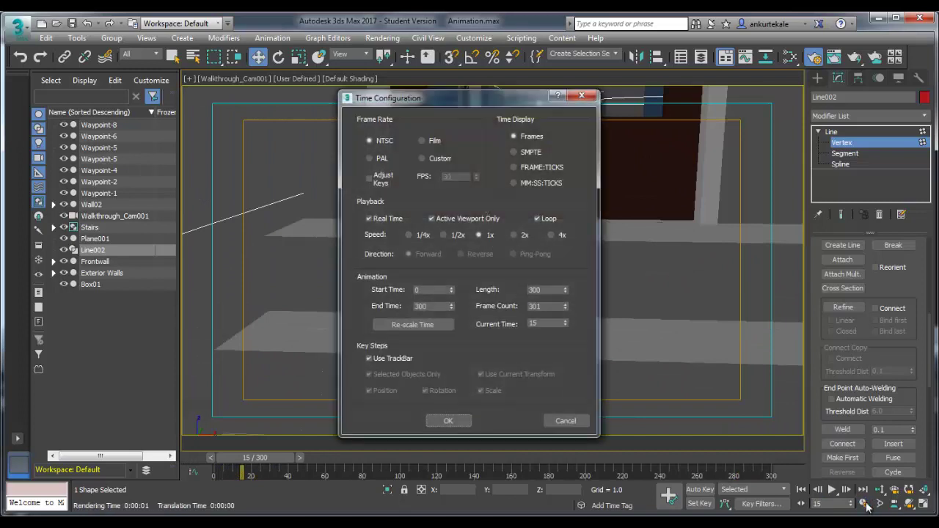
double_click(431, 306)
text(200)
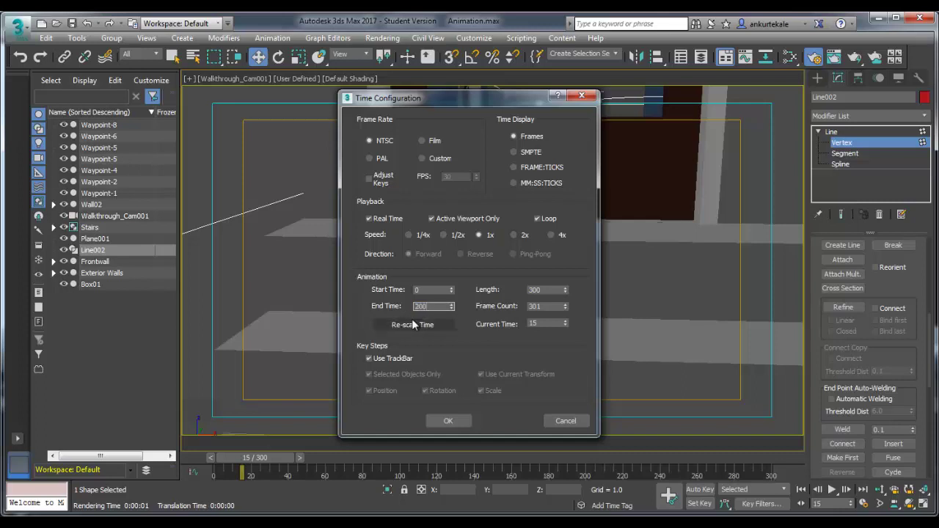
key(Return)
text(3)
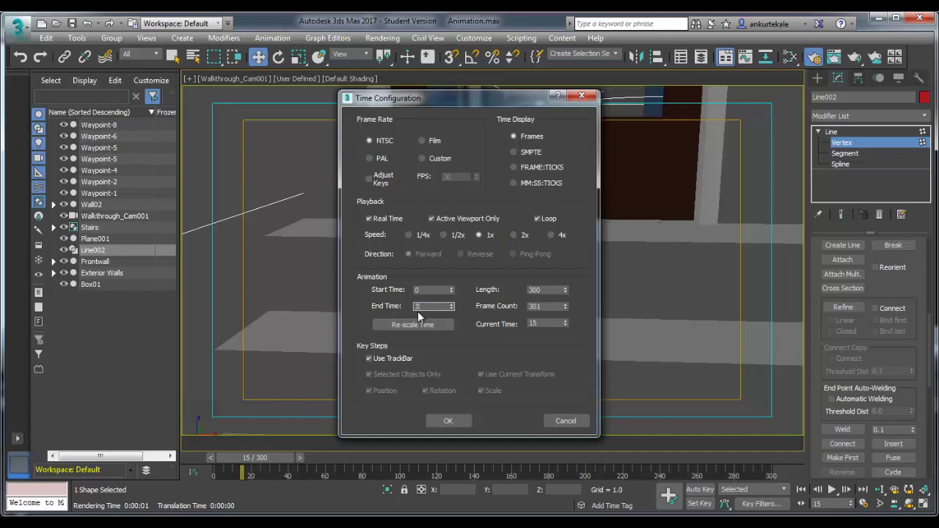
text(00)
click(448, 420)
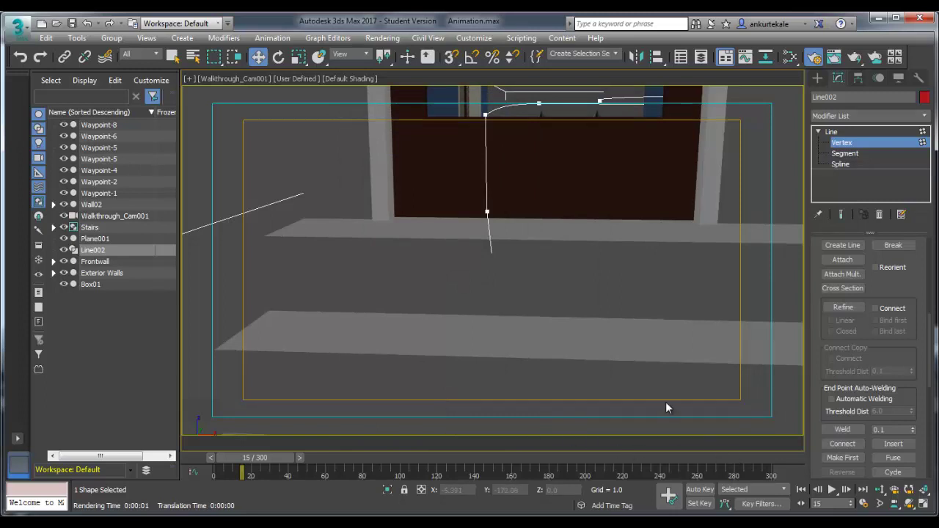
key(space)
Open the mental ray Render Setup beside the Walkthrough Assistant, which shows the camera's 50.0 field of view
click(813, 58)
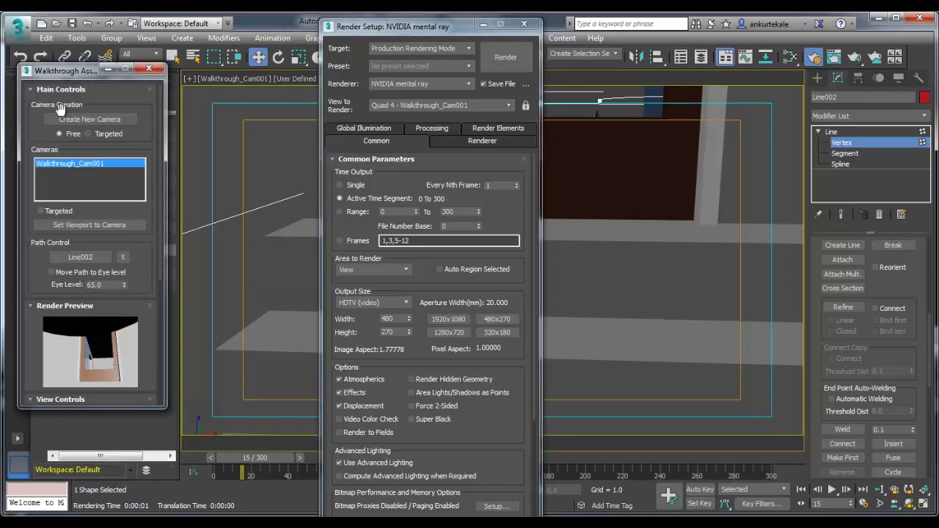
drag(161, 135, 158, 279)
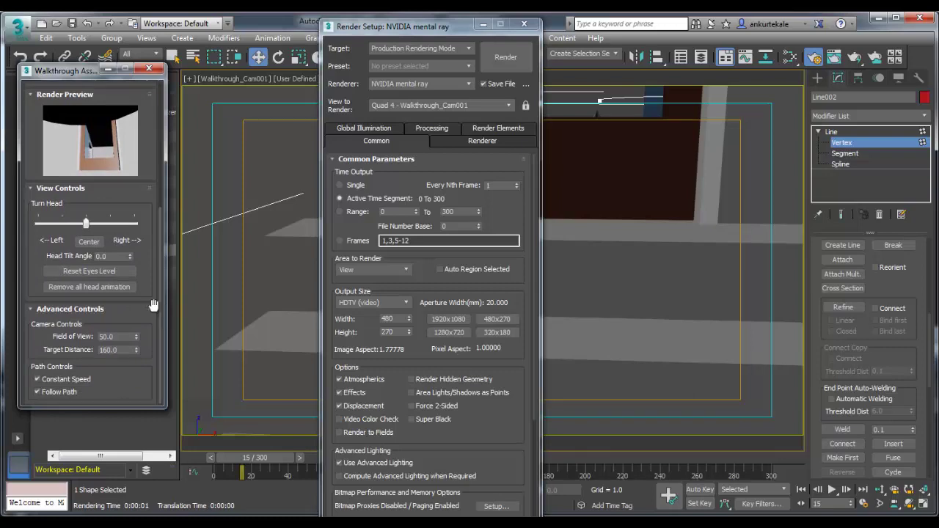
Raise Walkthrough_Cam001's field of view from 50 to 71.1, then bring Render Setup back with F10
click(481, 25)
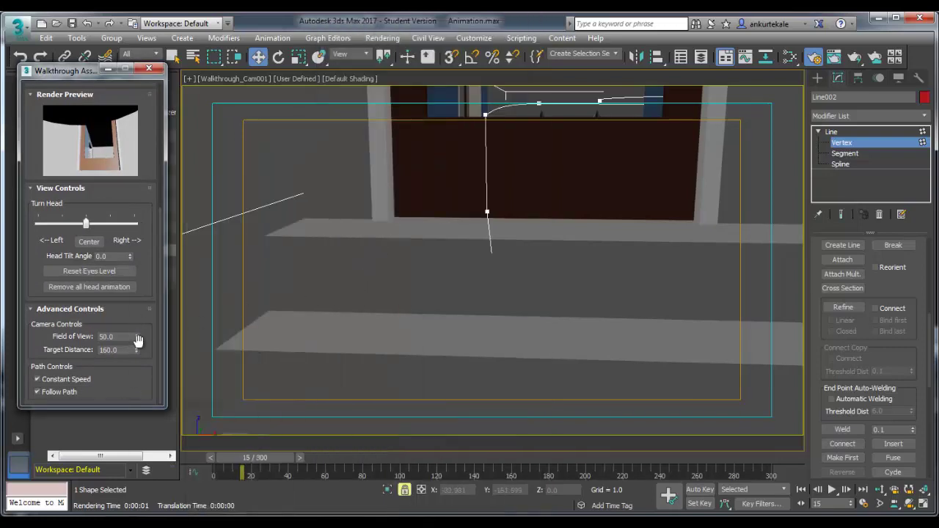
drag(137, 336, 137, 328)
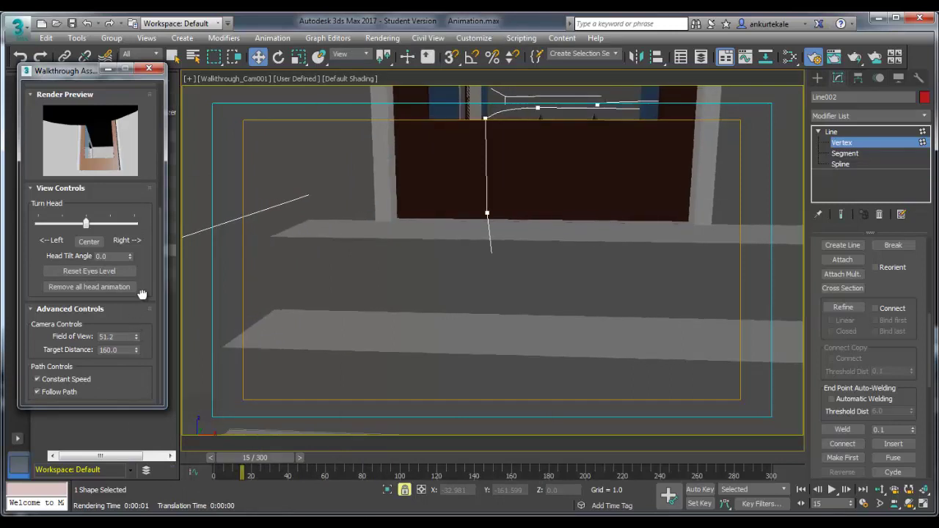
mouse_move(145, 283)
mouse_down()
mouse_move(151, 321)
mouse_move(145, 284)
mouse_up()
drag(136, 336, 170, 211)
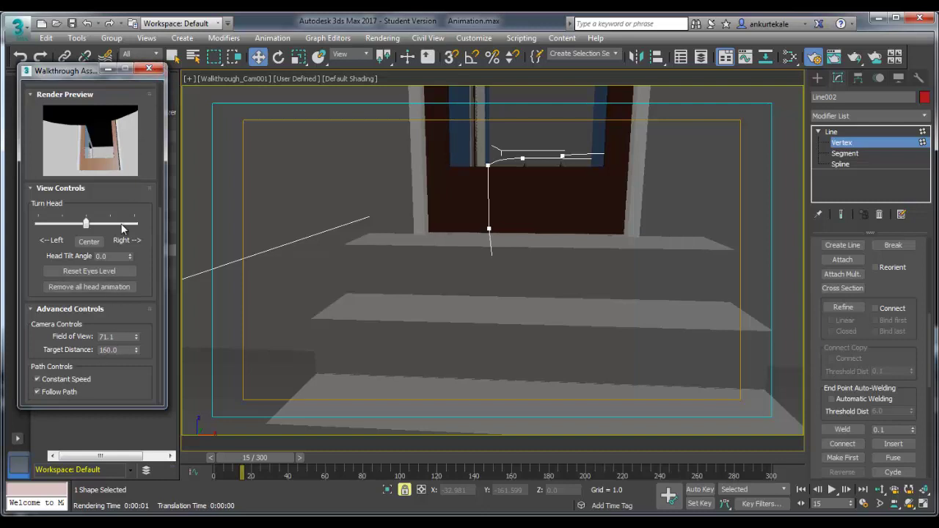
click(109, 69)
key(F10)
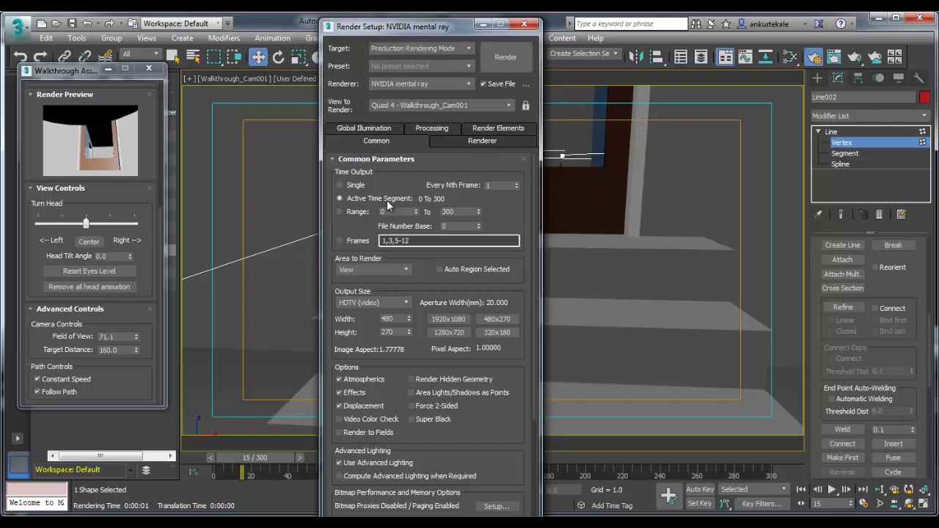
Choose the 1920x1080 output size preset, then change the output width to 480
scroll(387, 220, down, 2)
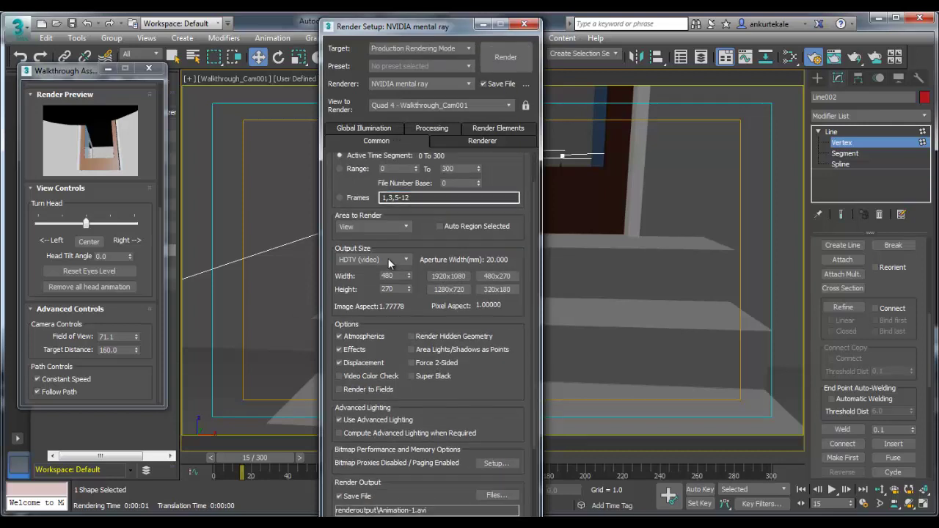
click(388, 258)
click(403, 302)
double_click(402, 276)
text(480)
key(Return)
Keep the recommended Unified / Raytraced sampling mode on the Renderer tab
scroll(486, 304, down, 3)
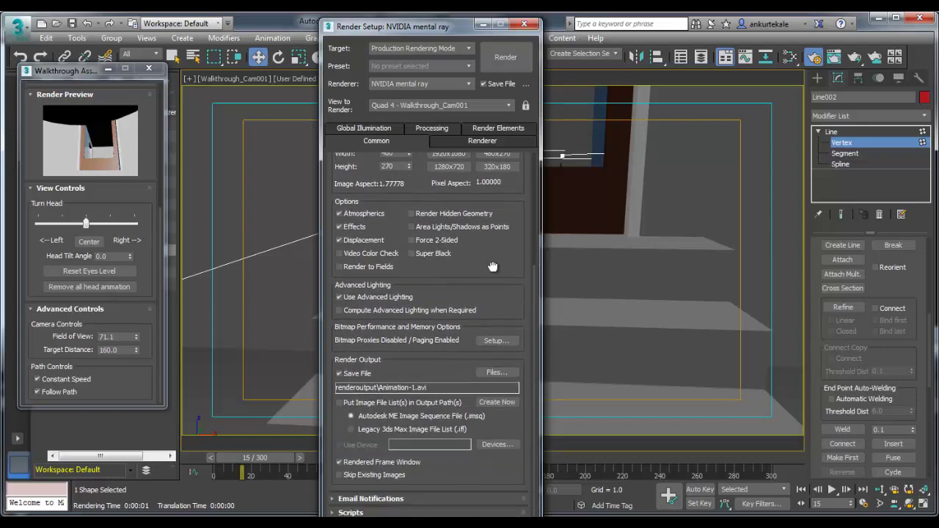
scroll(492, 266, up, 4)
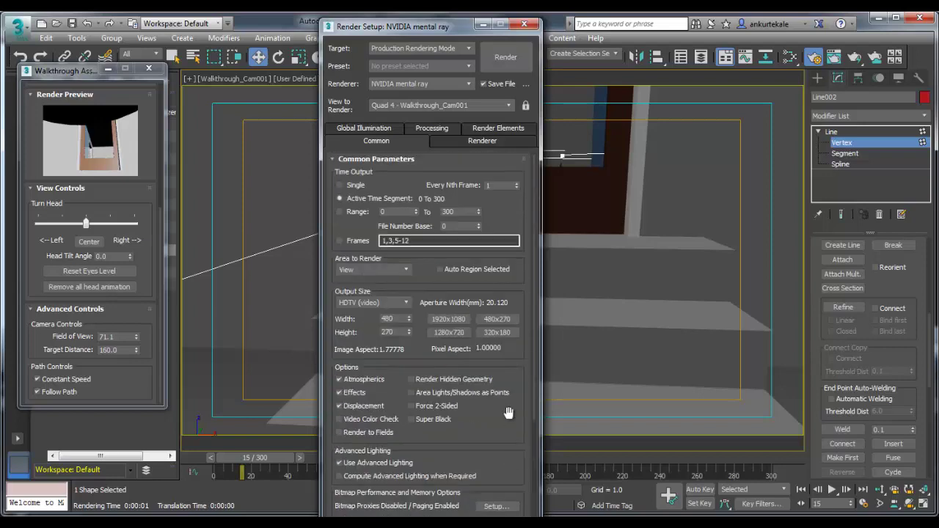
click(474, 144)
click(384, 184)
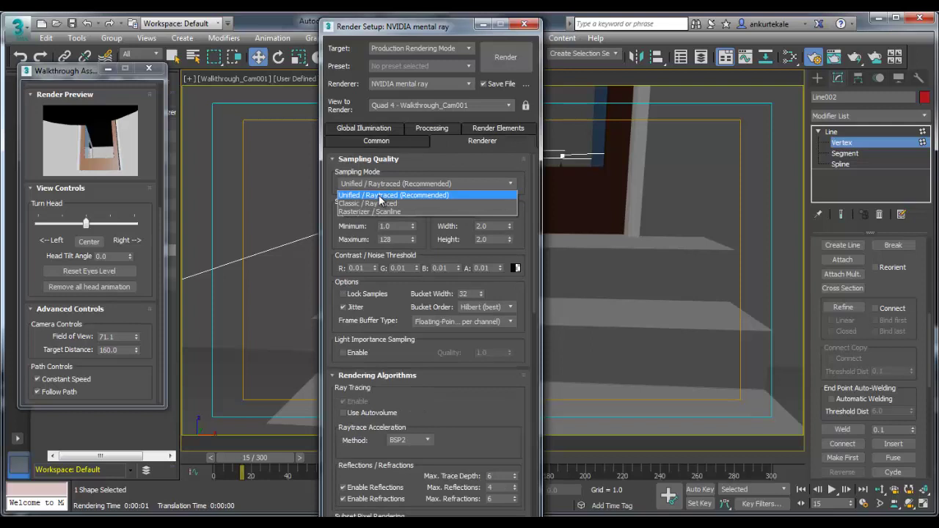
click(389, 193)
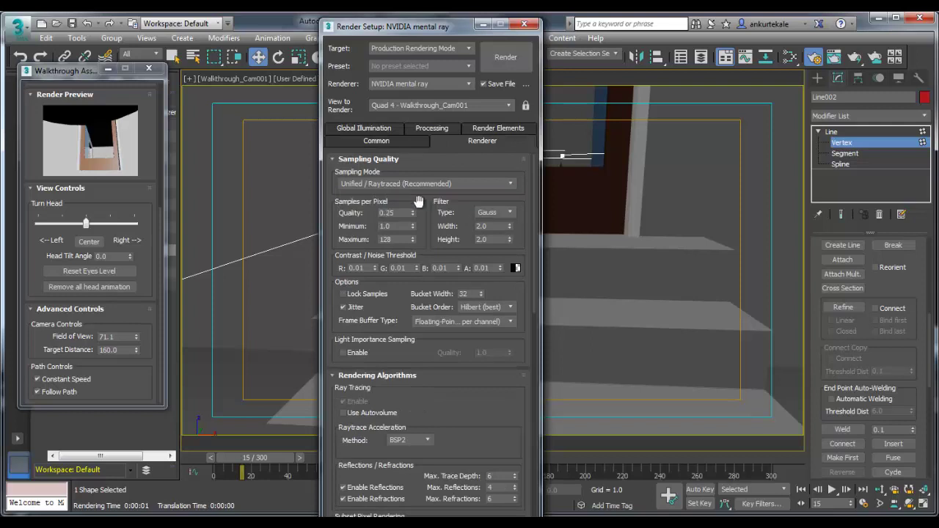
Show the Common parameters down to Render Output, which saves to renderoutput\Animation-1.avi
click(497, 62)
drag(455, 423, 398, 148)
click(392, 140)
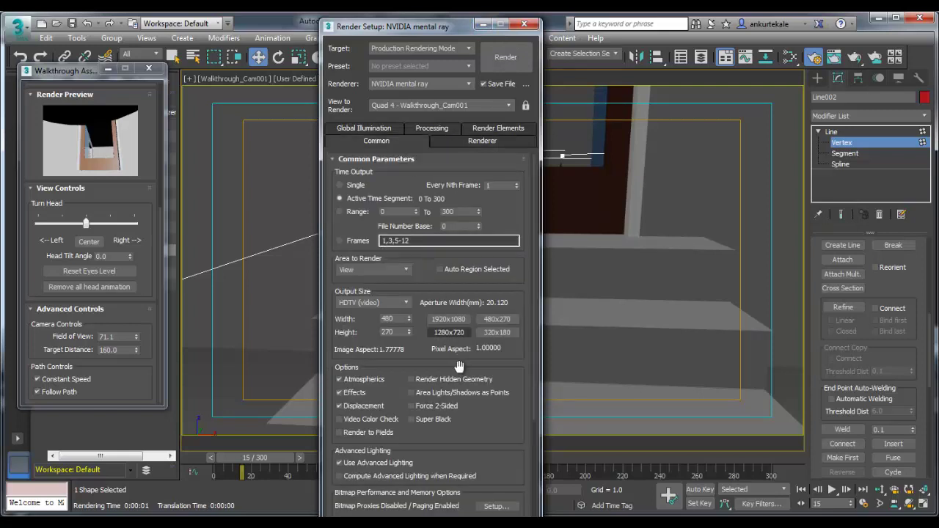
drag(494, 374, 497, 245)
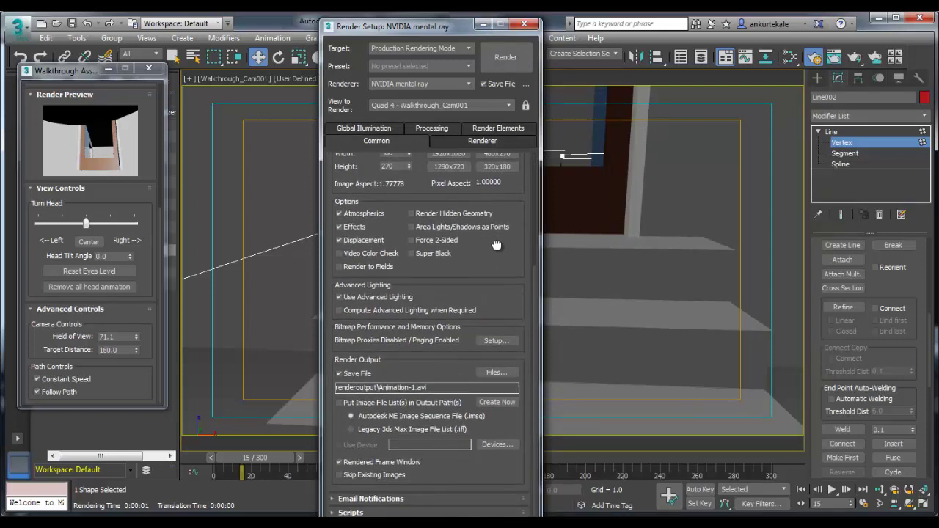
Set the render output file to Animation-2 on the Desktop, keeping AVI as the type
click(488, 375)
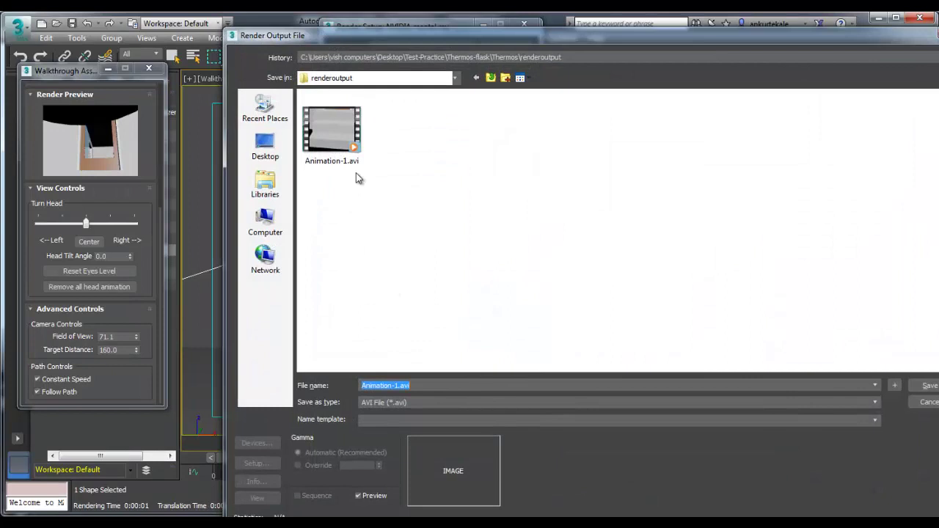
click(395, 387)
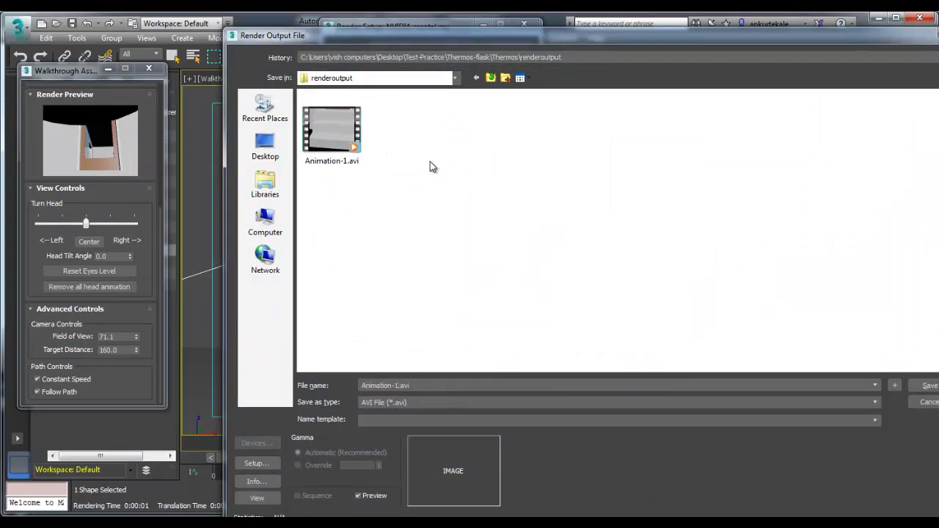
click(266, 145)
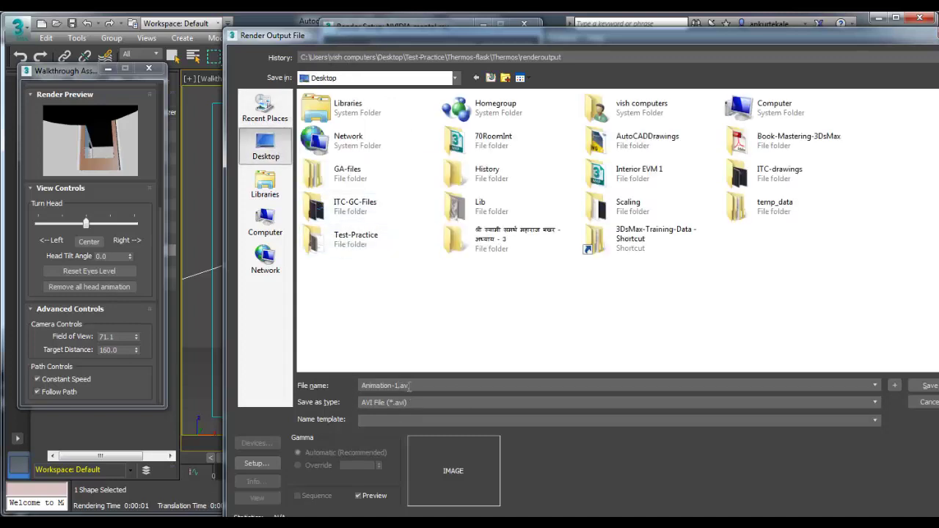
drag(418, 386, 324, 377)
text(An)
click(369, 402)
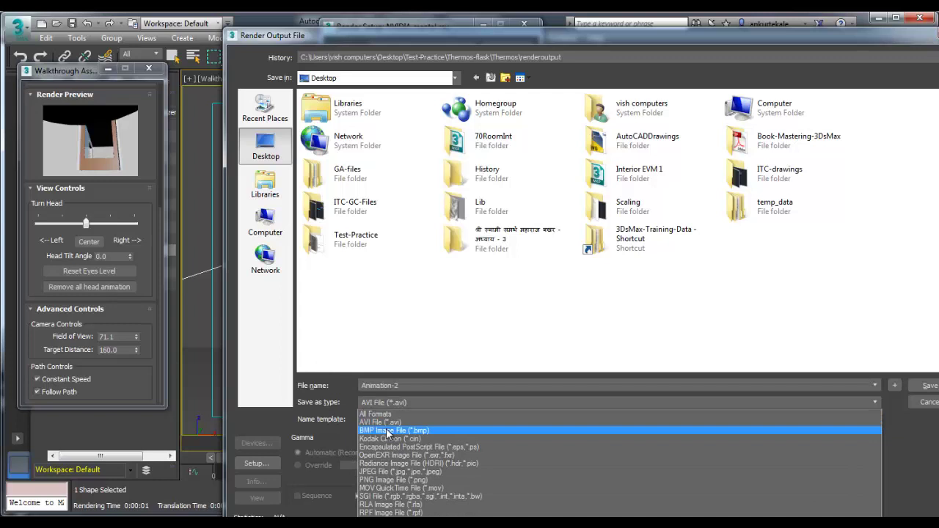
click(649, 419)
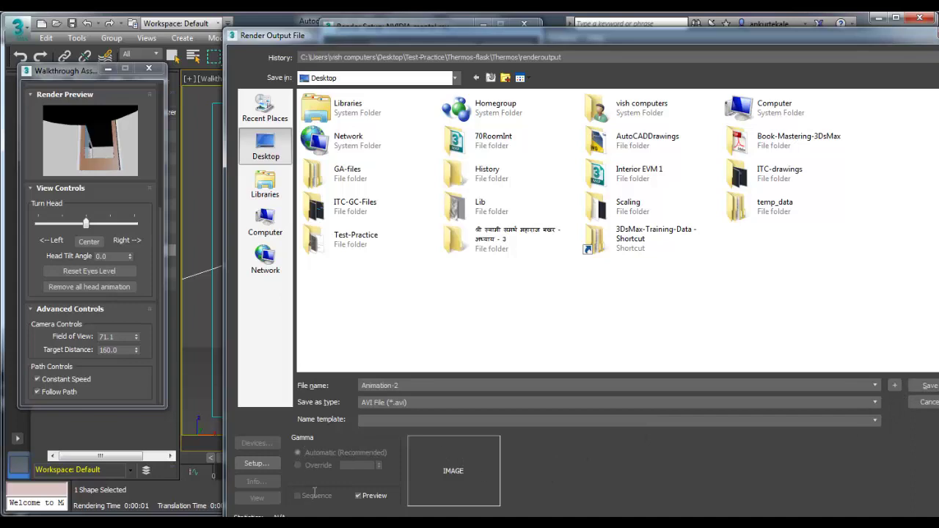
Render all 301 frames to Animation-2.avi despite missing maps, then close the frame window
click(928, 386)
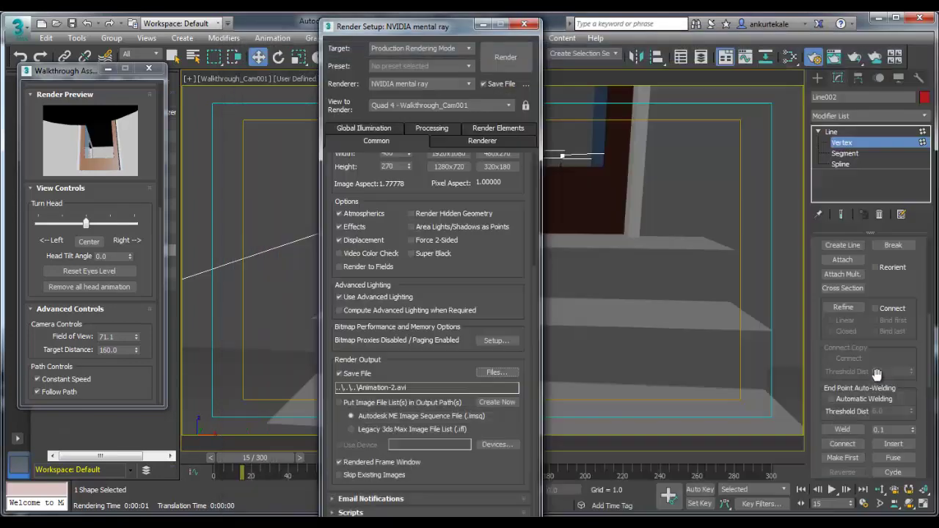
click(494, 58)
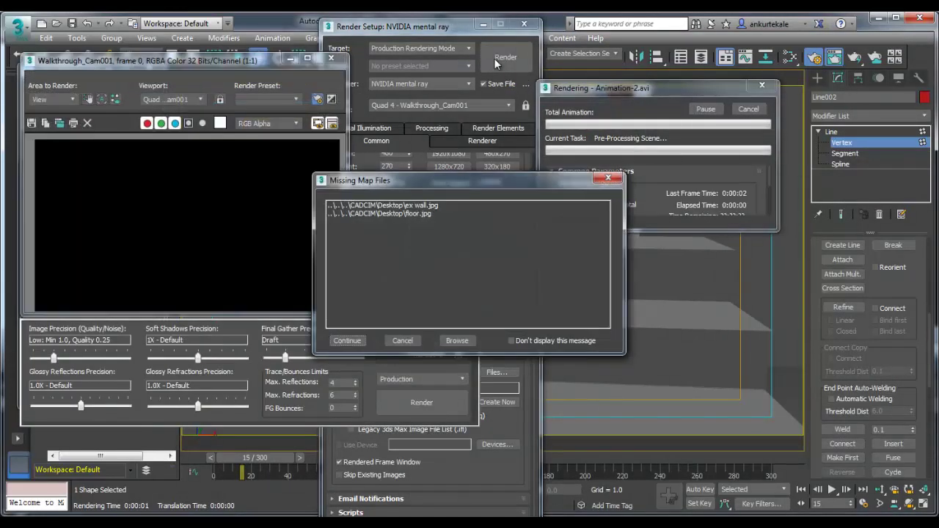
drag(426, 184, 555, 183)
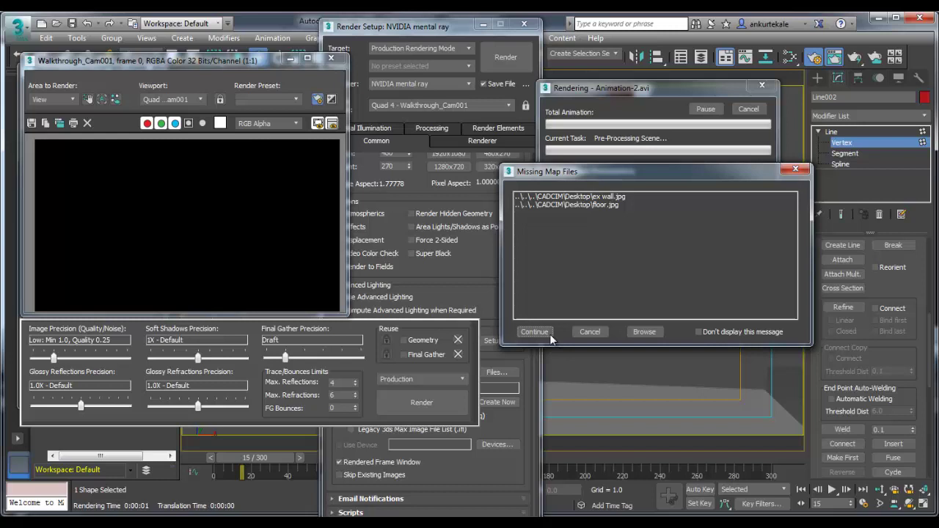
click(539, 333)
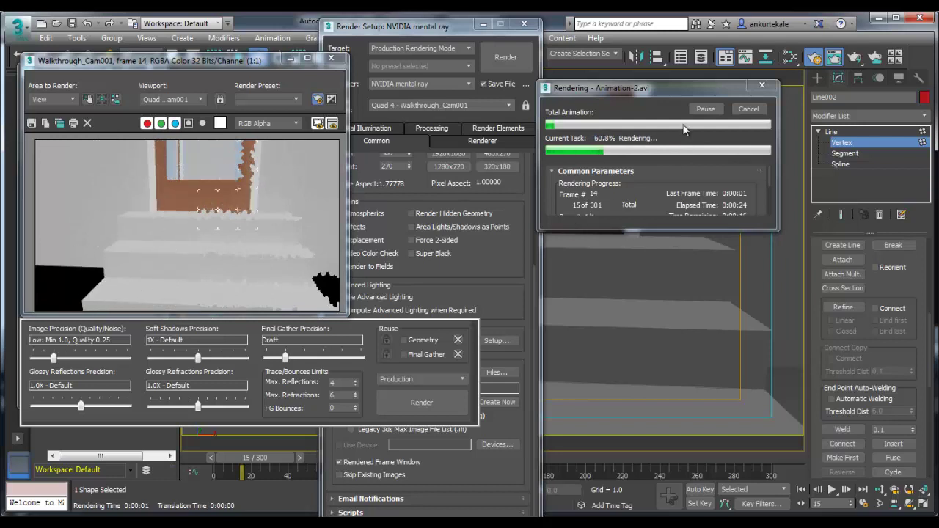
drag(636, 91, 537, 117)
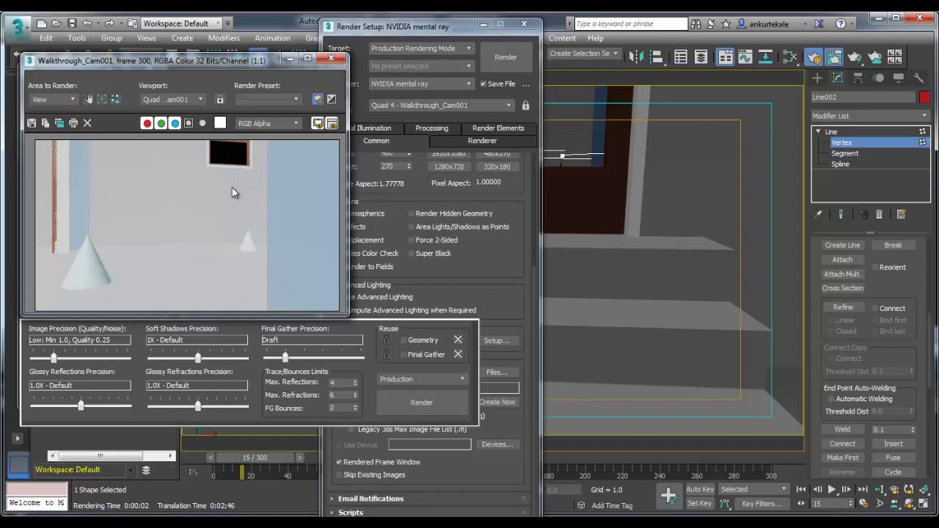
click(330, 58)
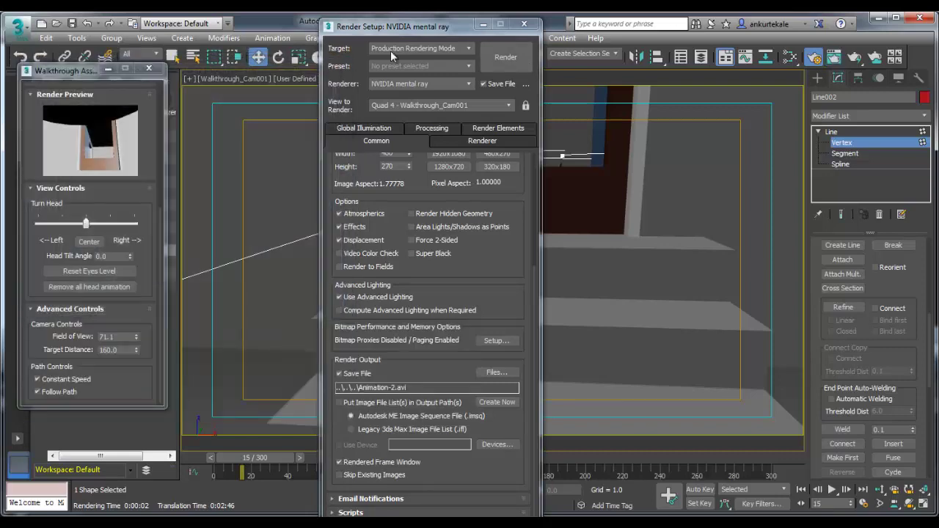
Close Render Setup and the Walkthrough Assistant, and return to four viewports with Top active
click(523, 25)
click(149, 68)
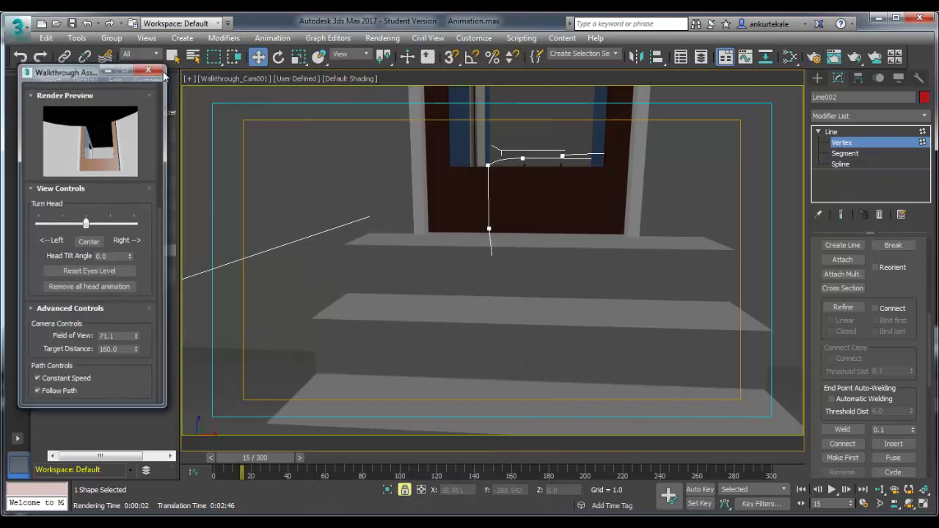
key(alt+w)
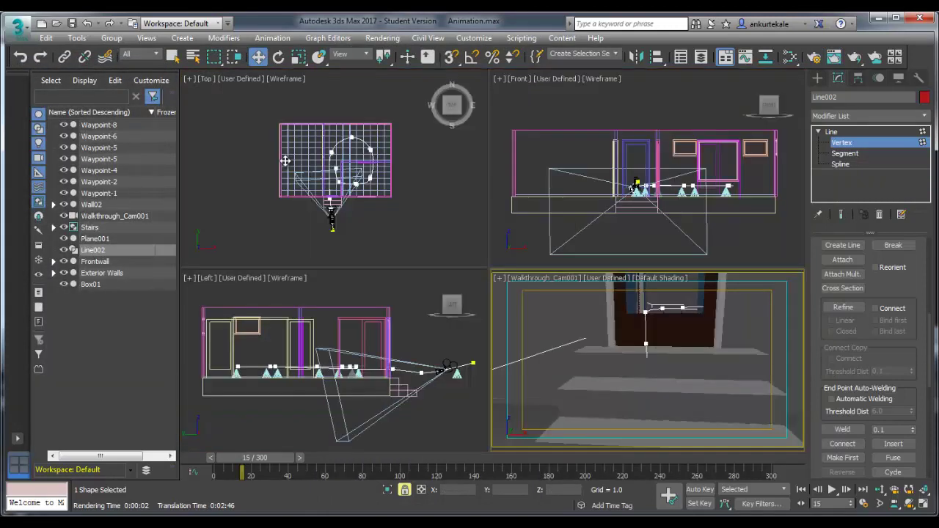
click(399, 235)
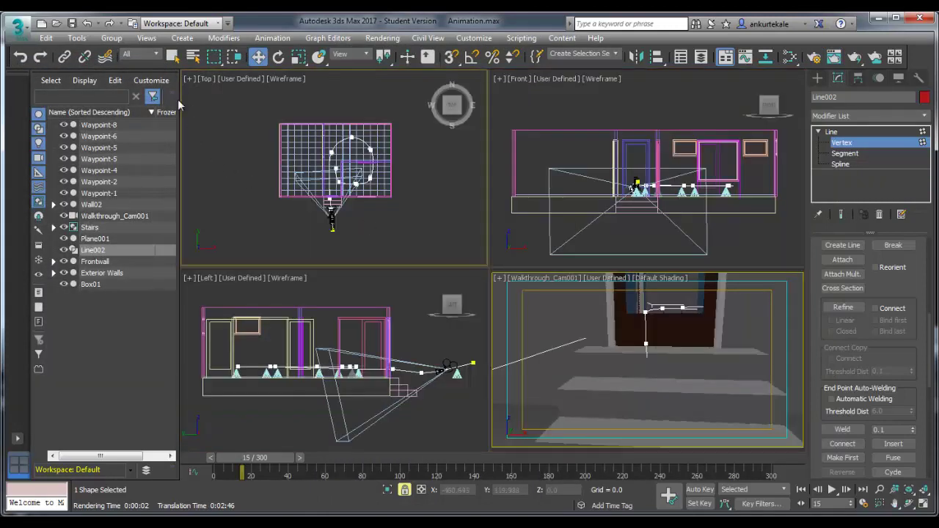
Save the scene to the Desktop as Animated-today.max
click(26, 32)
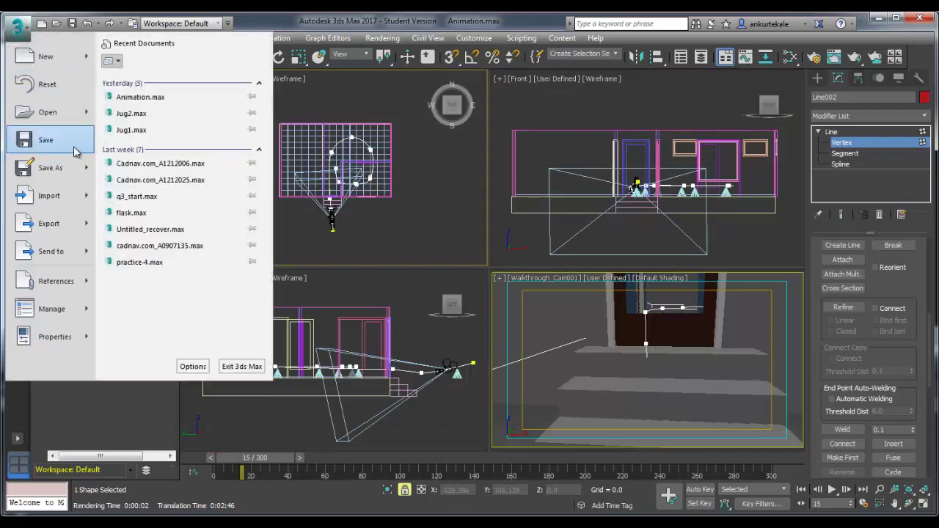
mouse_move(85, 168)
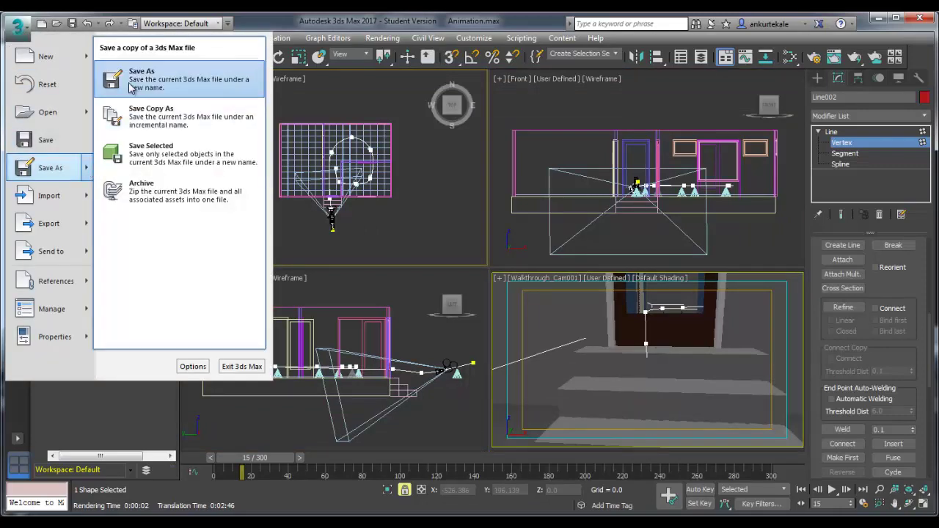
click(130, 79)
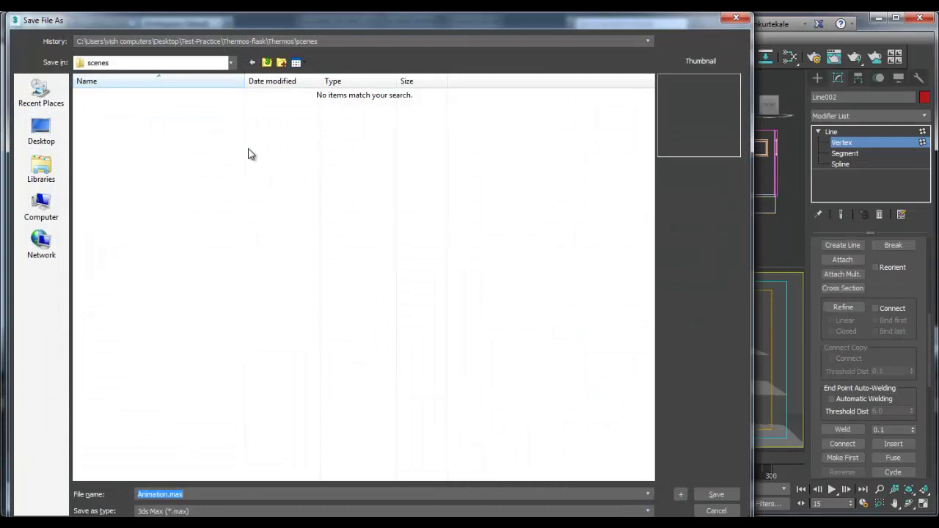
click(41, 131)
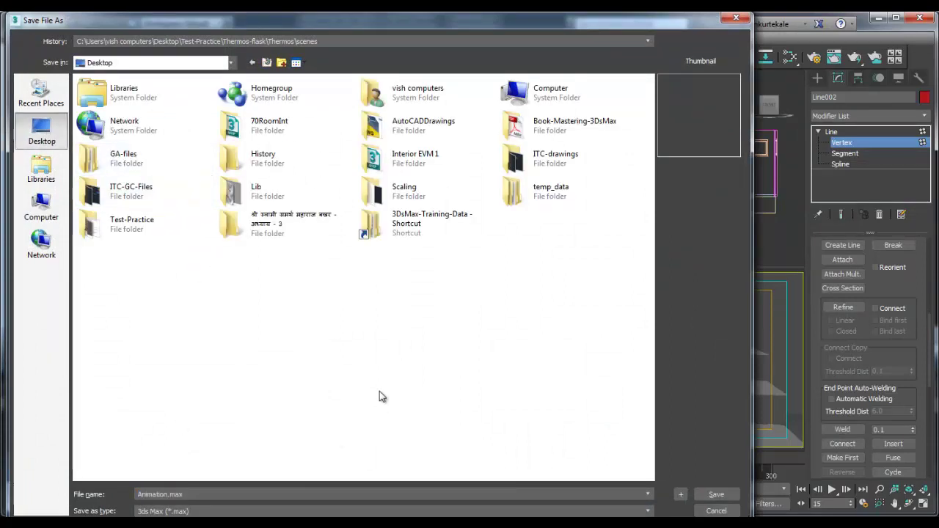
key(BackSpace)
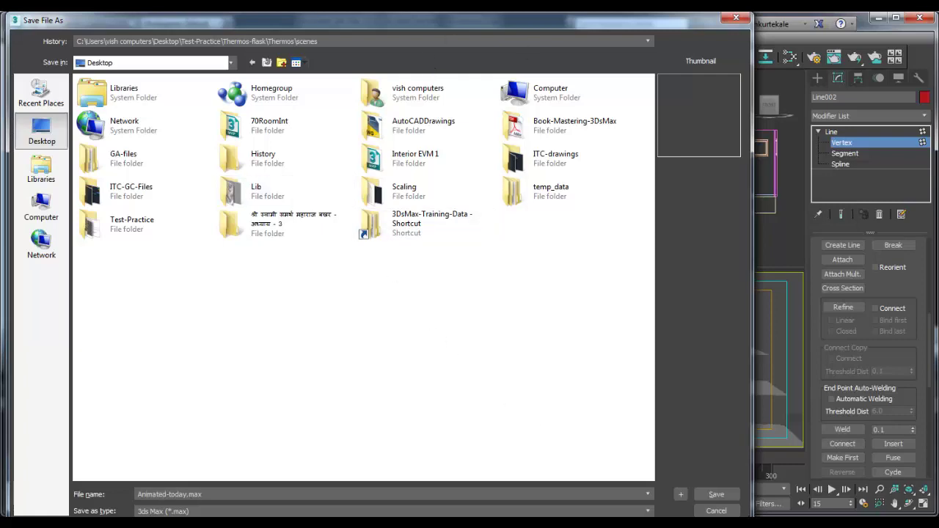
click(716, 496)
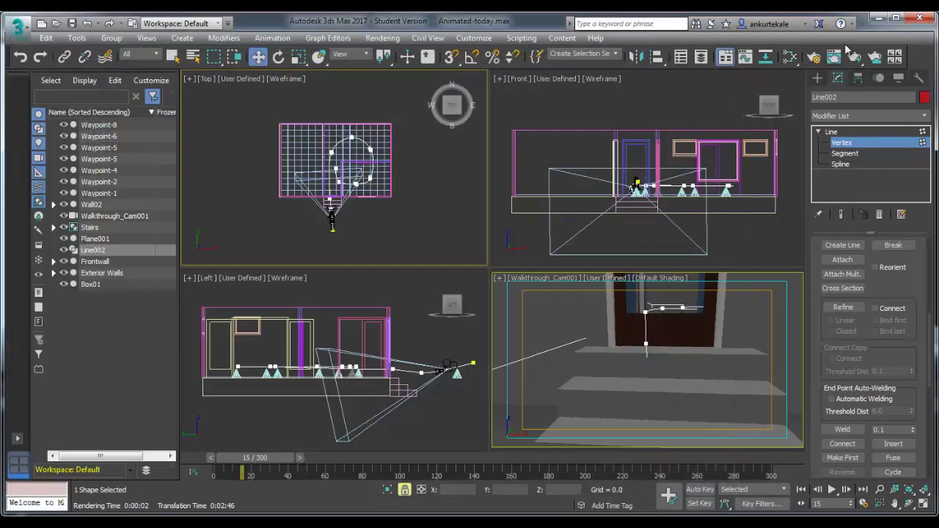
Minimize 3ds Max, centre the Windows Media Player window, and replay Animation-2 from the start
click(878, 17)
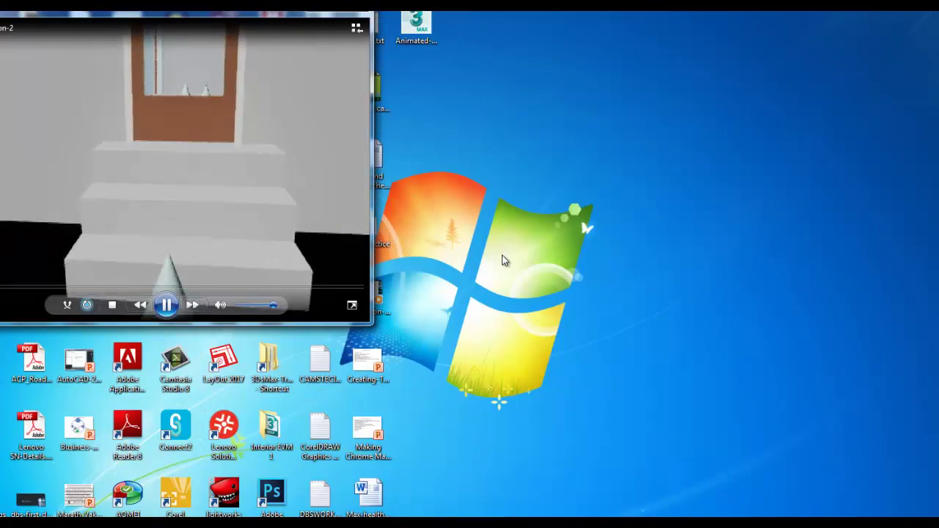
drag(274, 23, 580, 113)
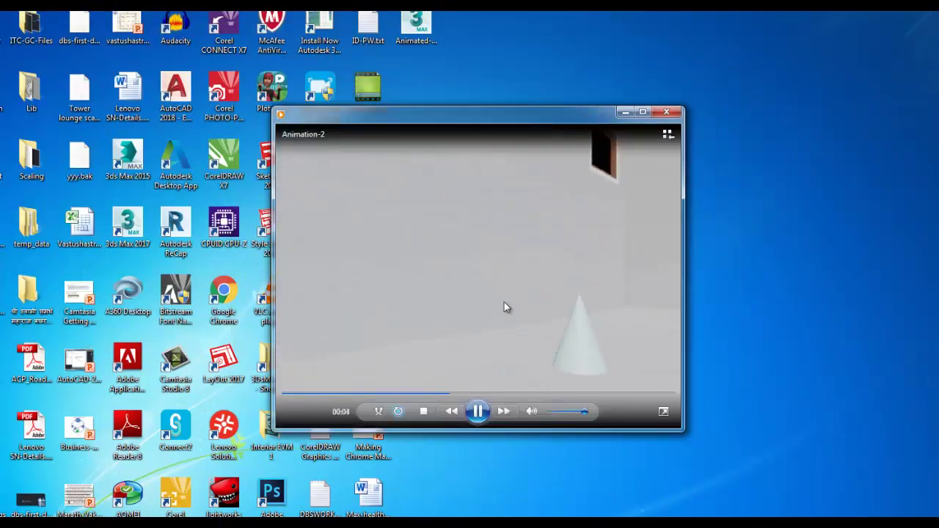
click(310, 395)
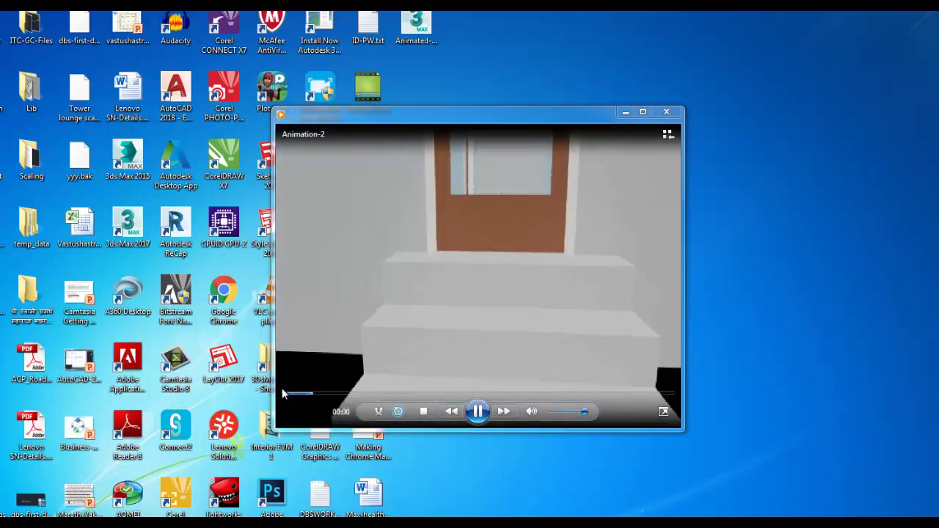
click(284, 394)
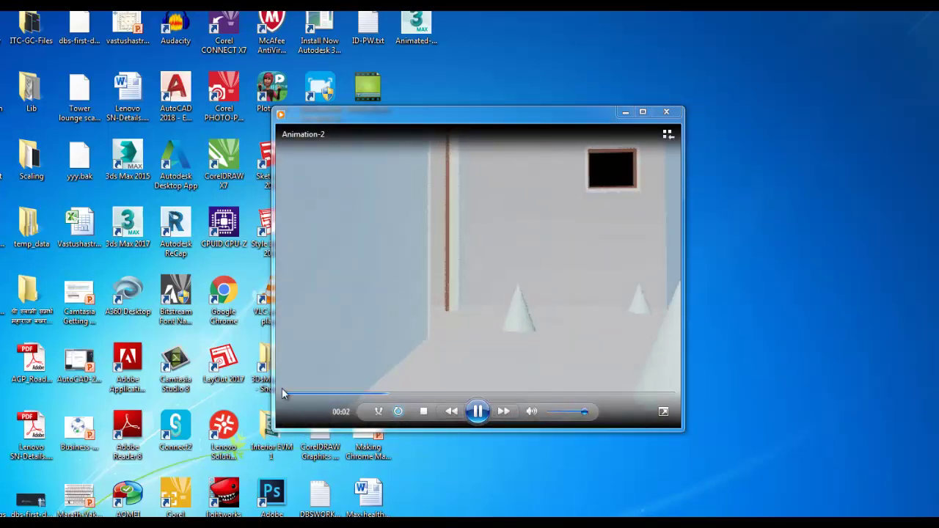